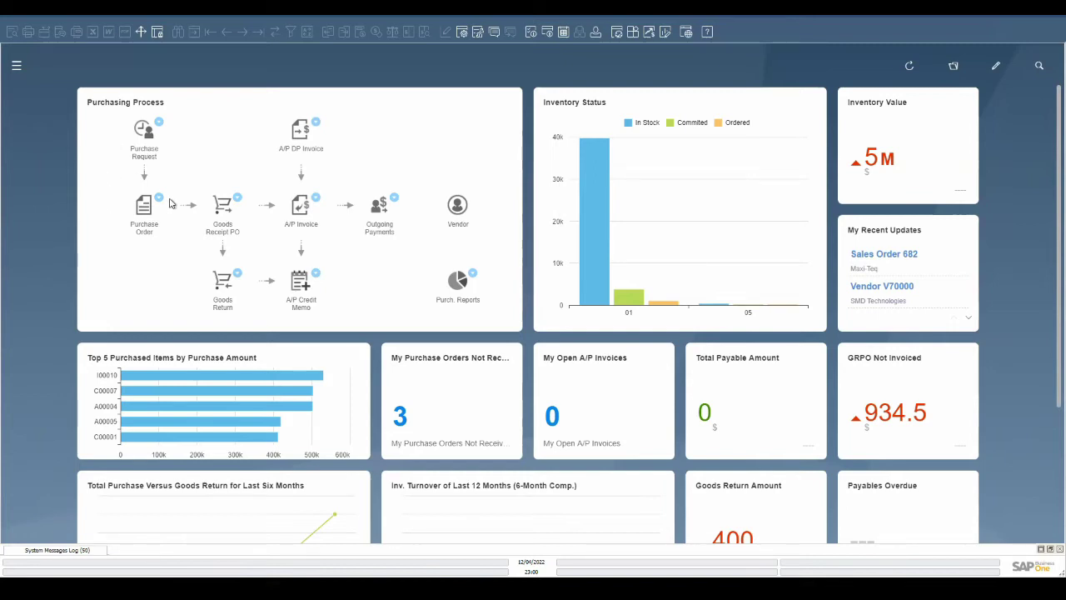
Start a new purchase order with vendor Lasercom.
left_click(17, 66)
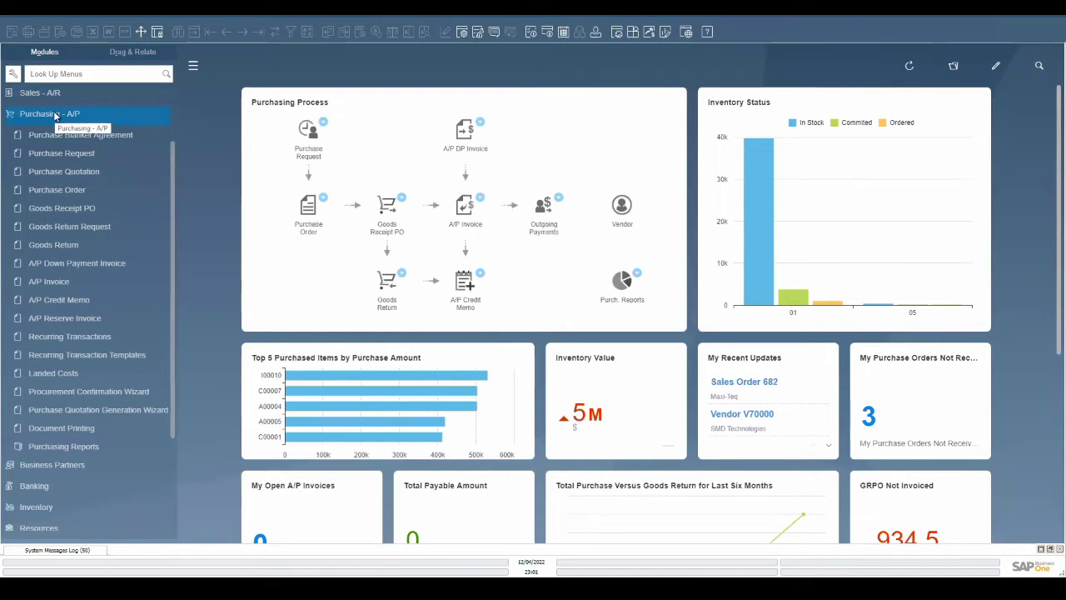
left_click(79, 190)
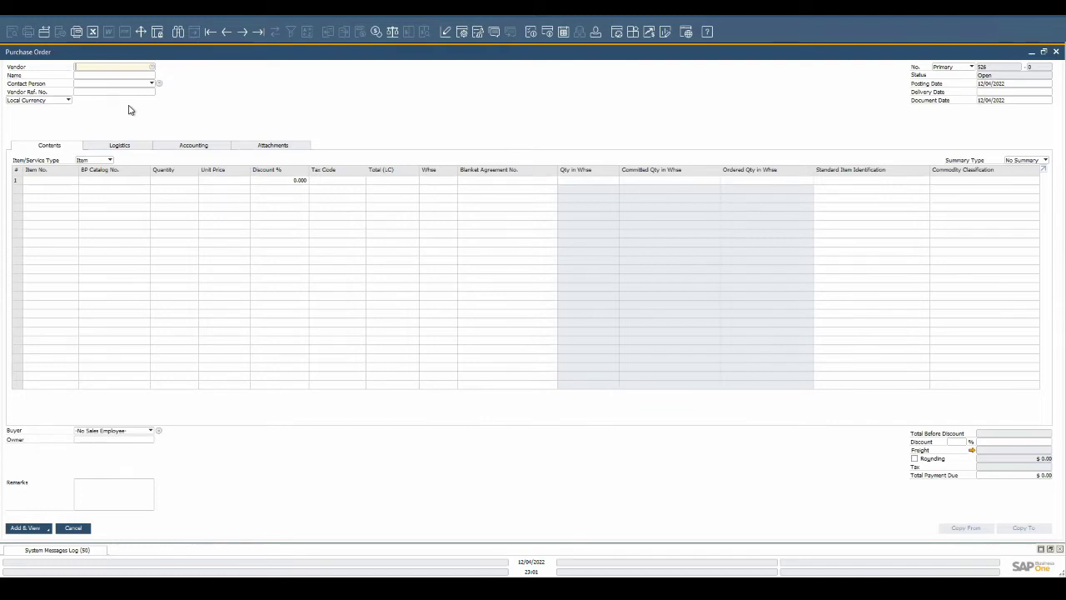
key("Tab")
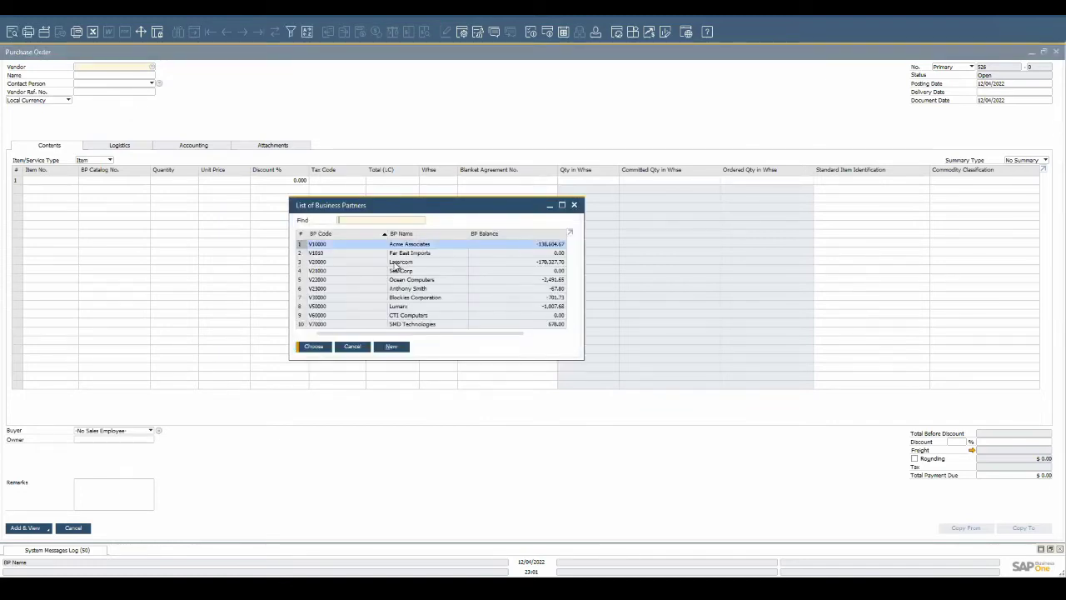
double_click(399, 263)
Add item A00001 for 150 units at $200 and check its available-to-promise stock.
left_click(60, 179)
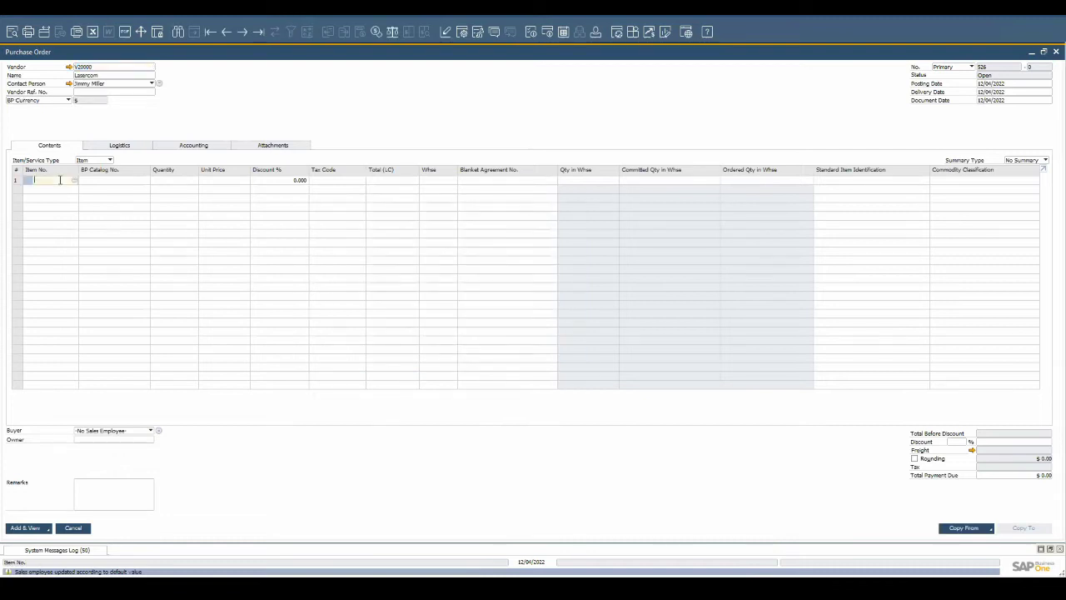
type("a")
key("Tab")
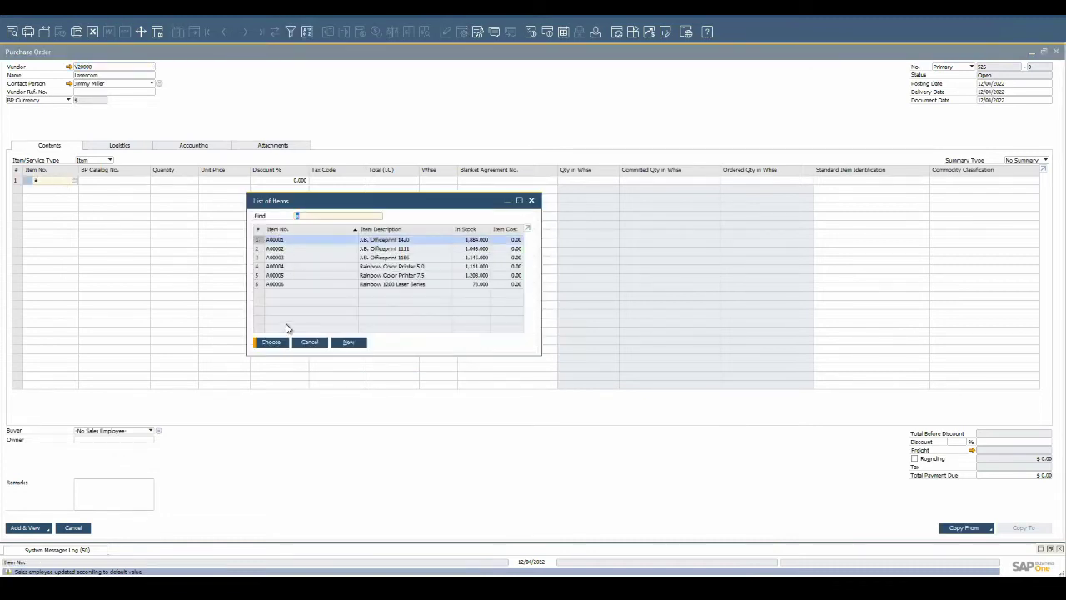
left_click(272, 342)
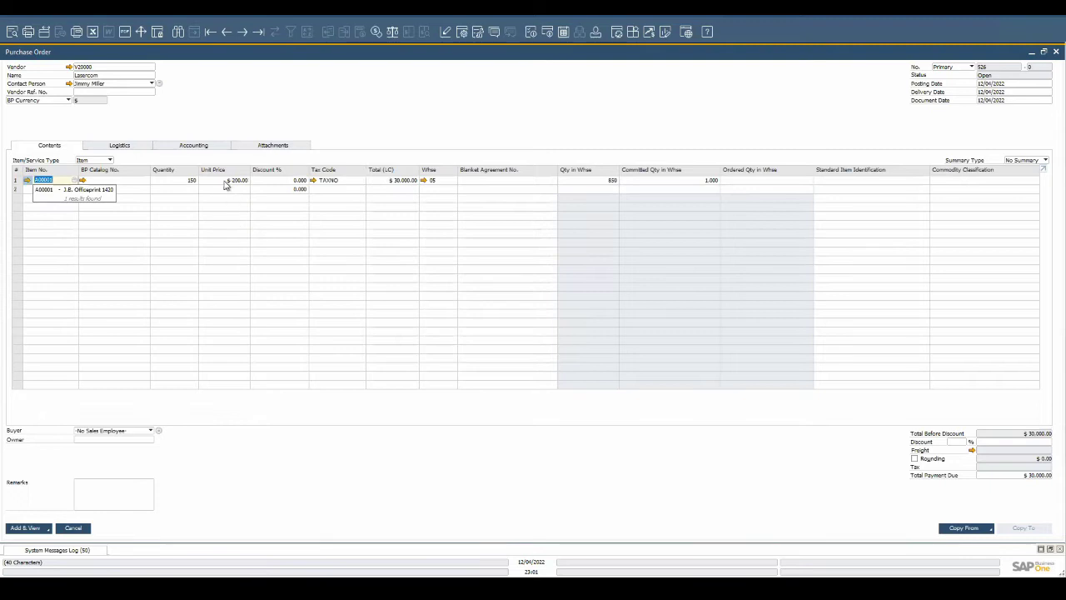
type("150.000")
right_click(191, 182)
left_click(251, 361)
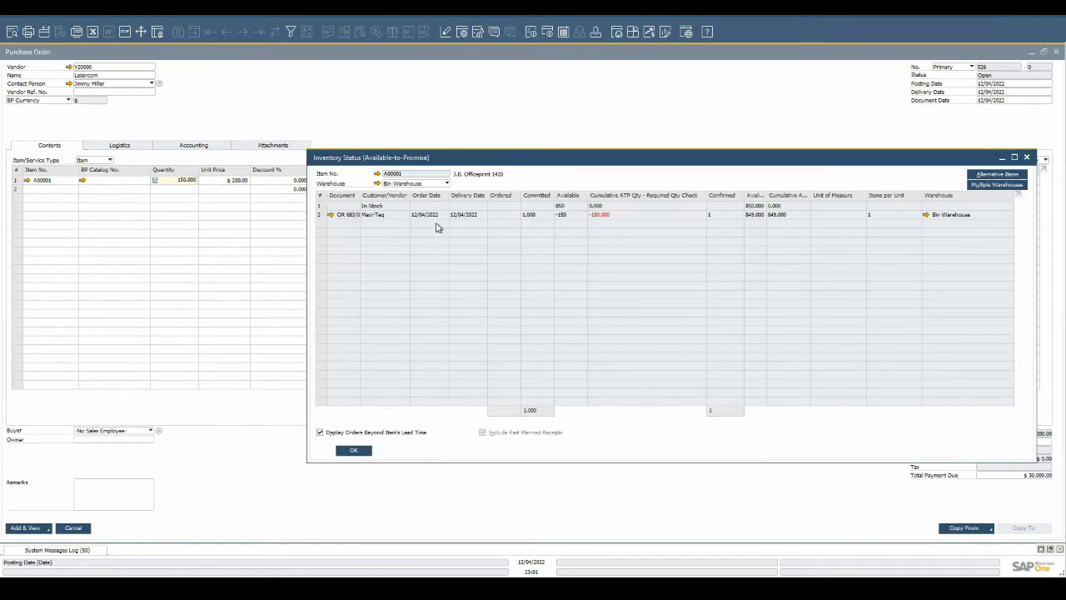
left_click(353, 450)
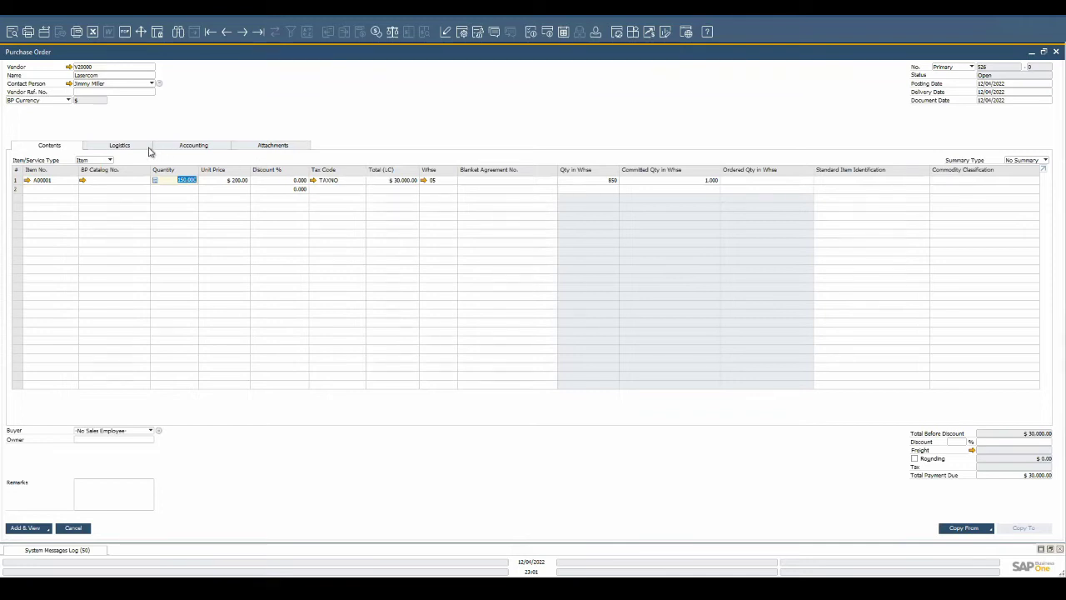
Review the order's shipping and billing addresses and the warehouse 05 details.
left_click(150, 148)
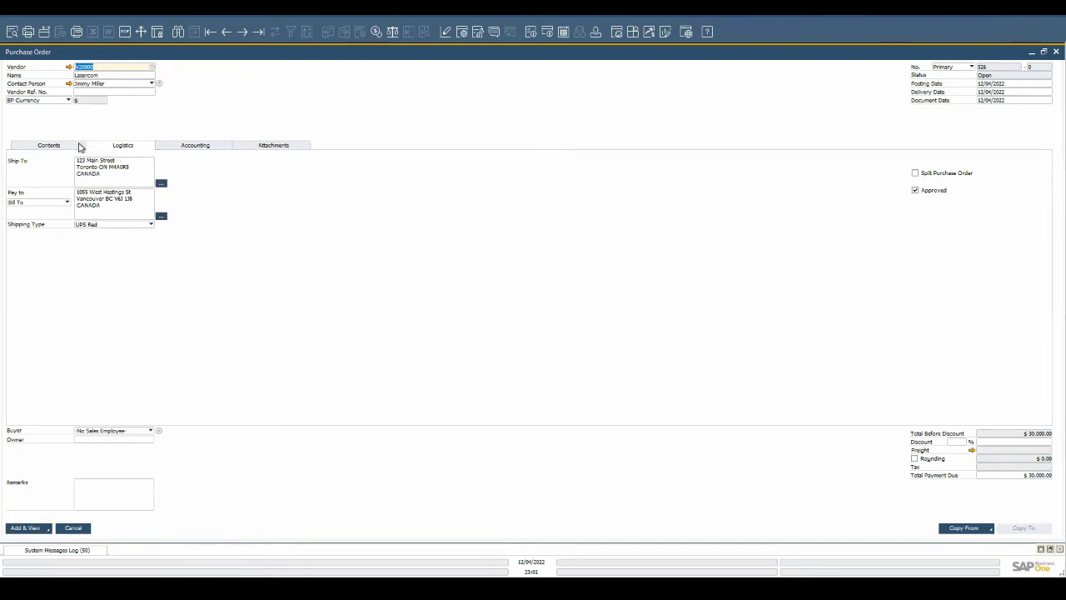
left_click(79, 146)
left_click(425, 179)
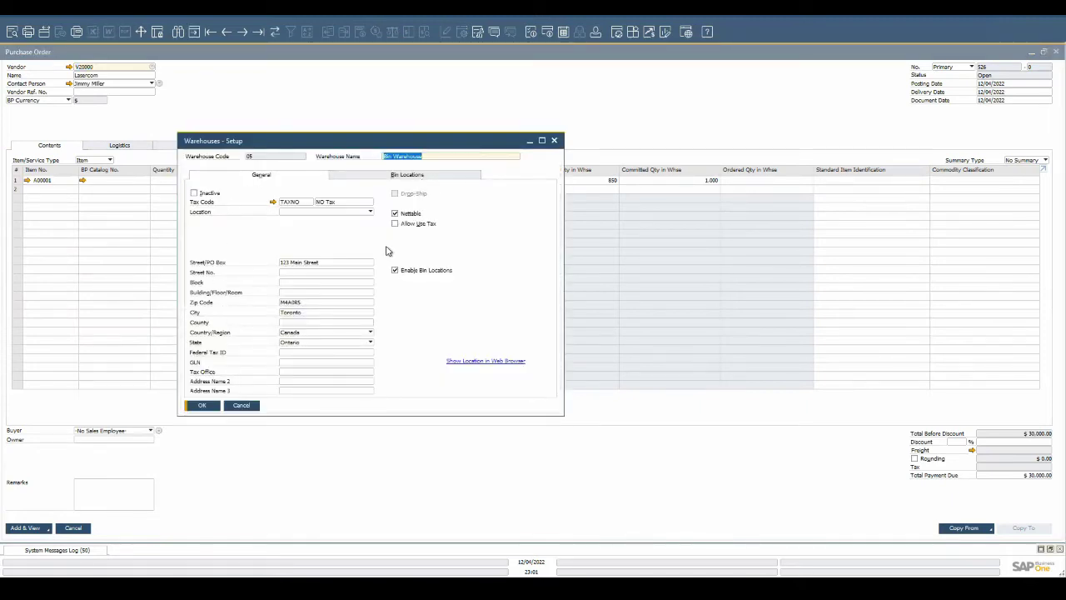
left_click(241, 405)
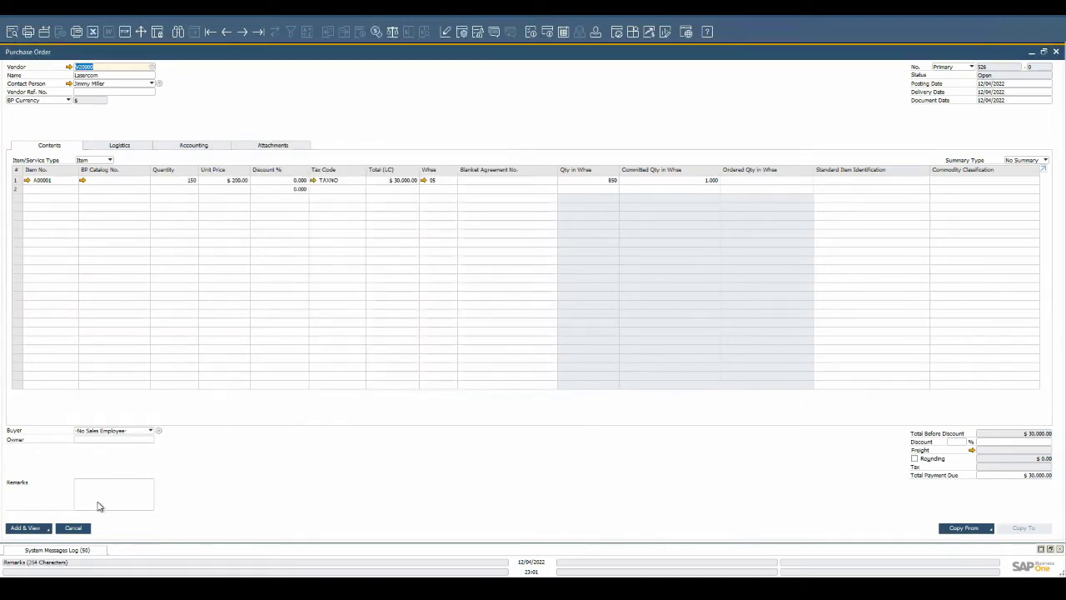
Add the purchase order, attaching the report but cancelling the e-mail message.
left_click(30, 527)
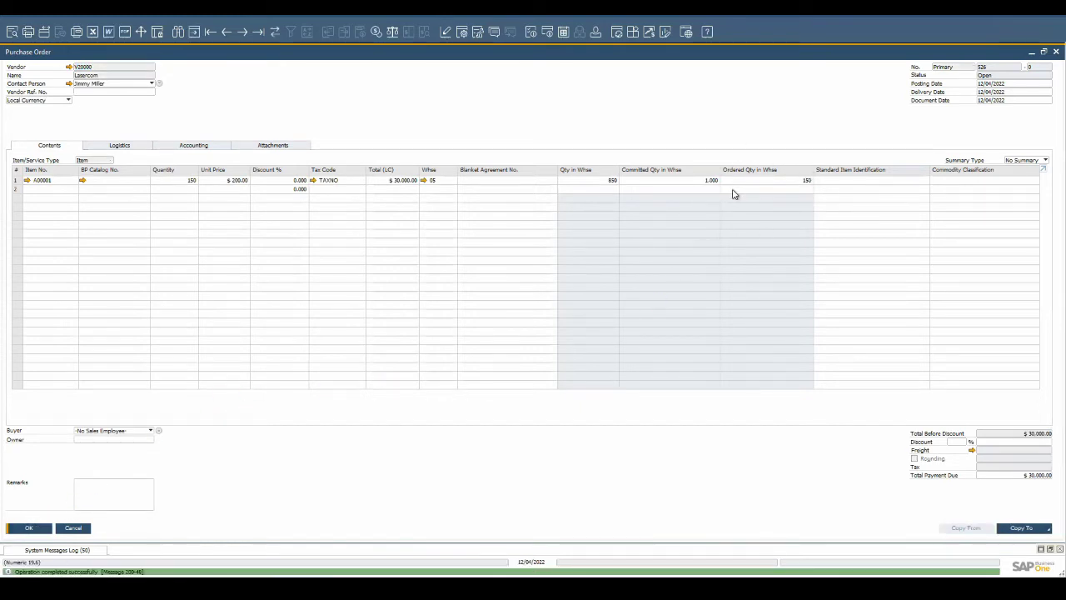
left_click(44, 31)
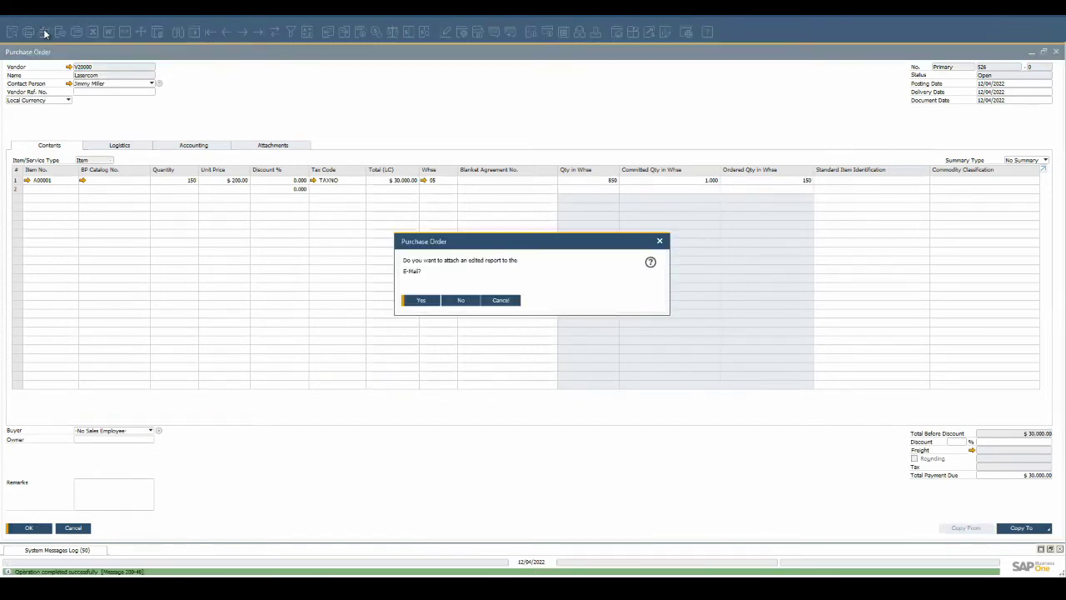
left_click(434, 304)
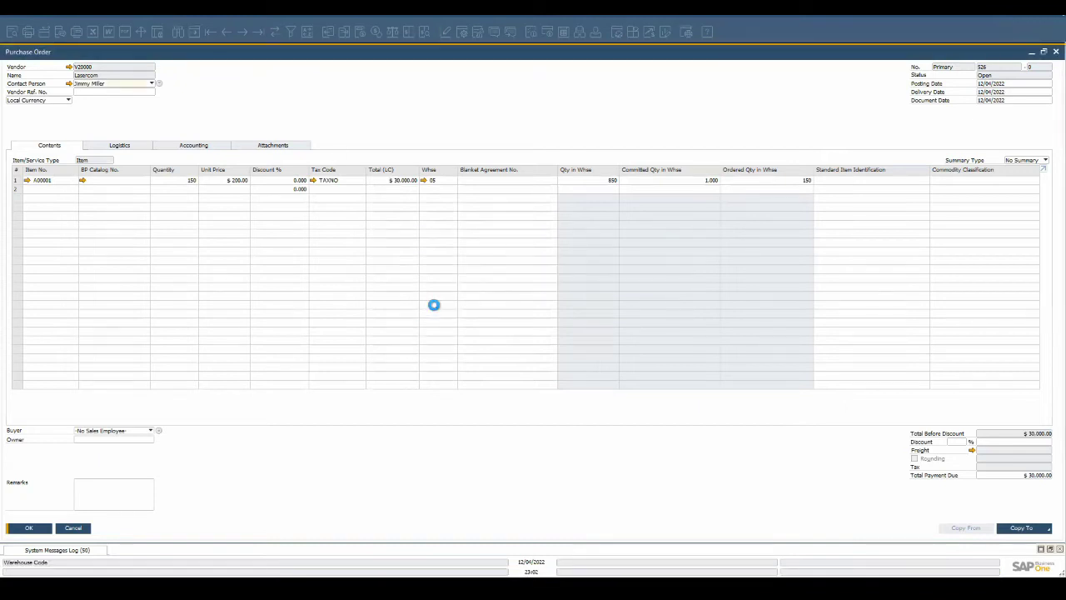
left_click(416, 376)
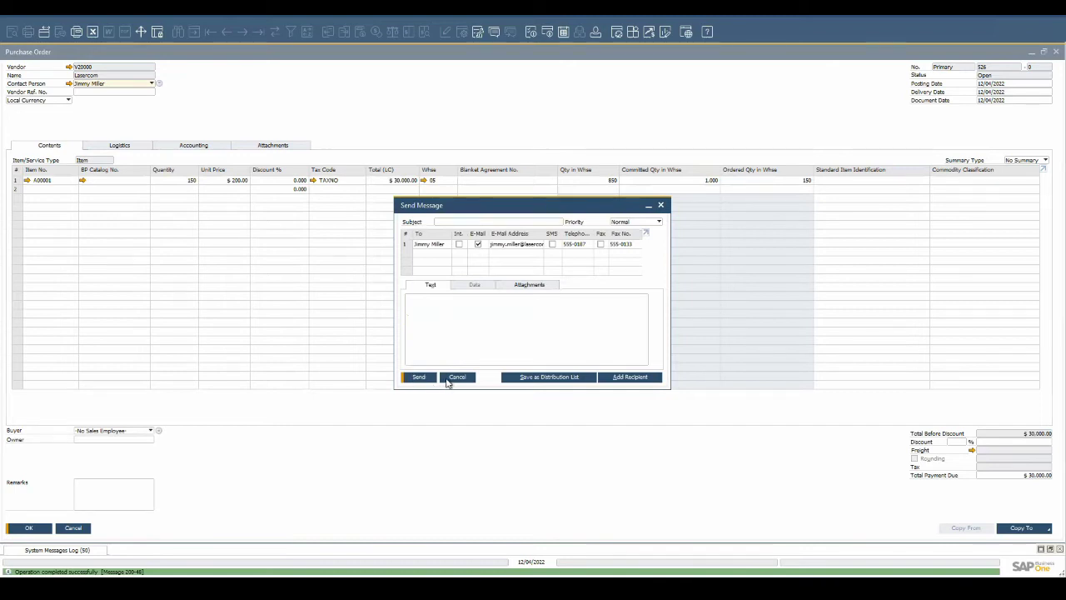
left_click(448, 379)
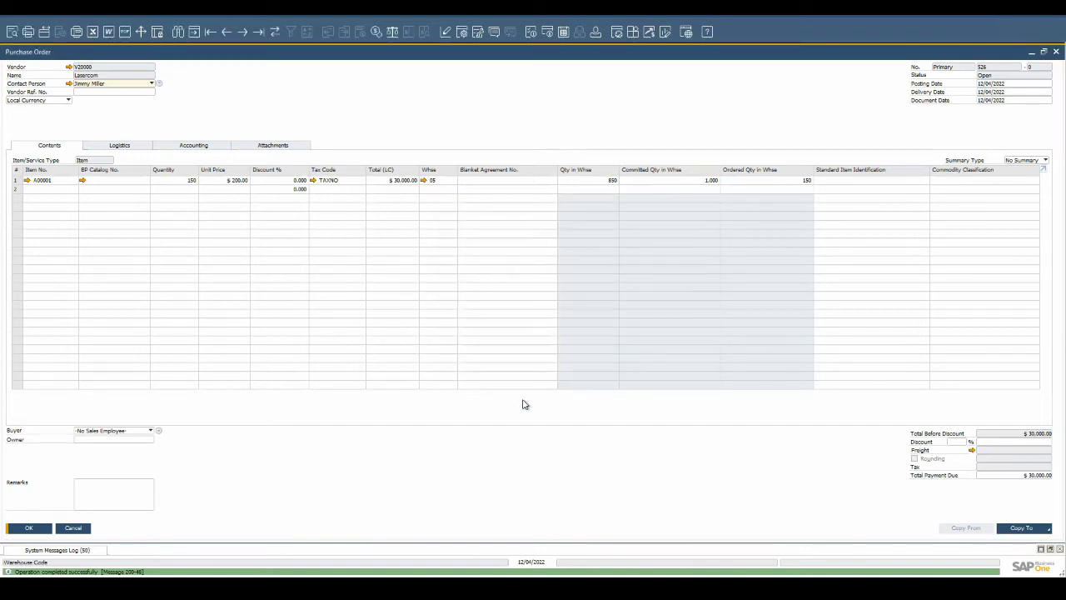
Close the purchase order and start a goods receipt PO for vendor Lasercom.
left_click(1009, 530)
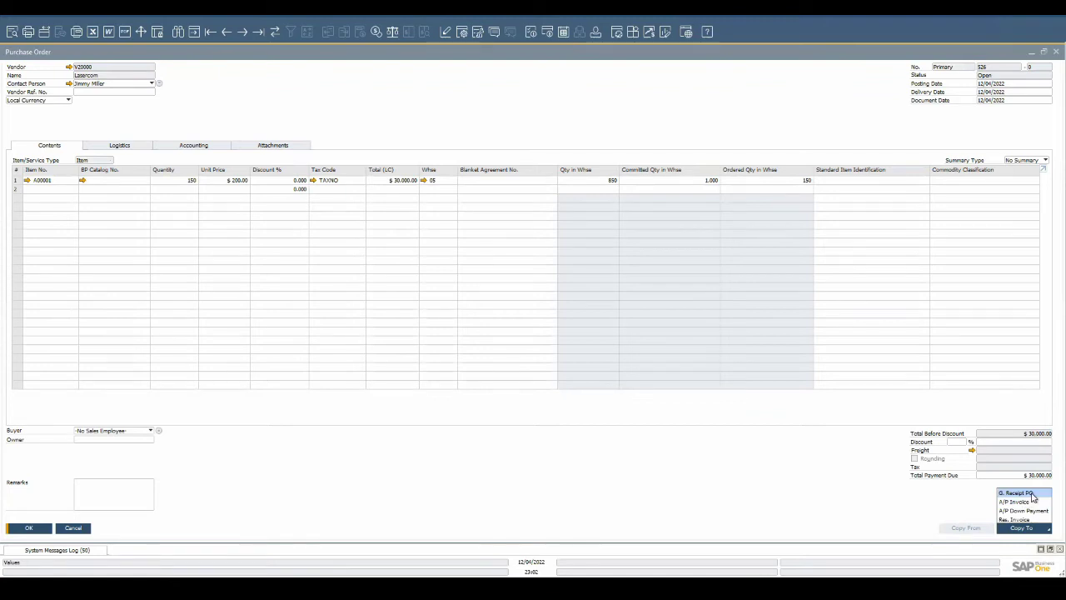
left_click(404, 519)
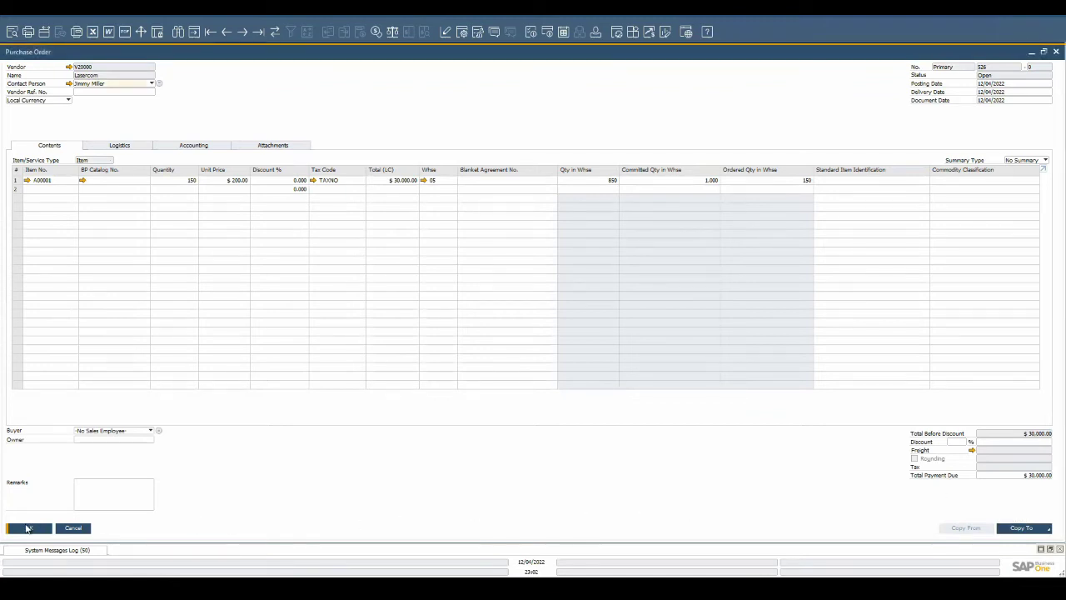
left_click(26, 528)
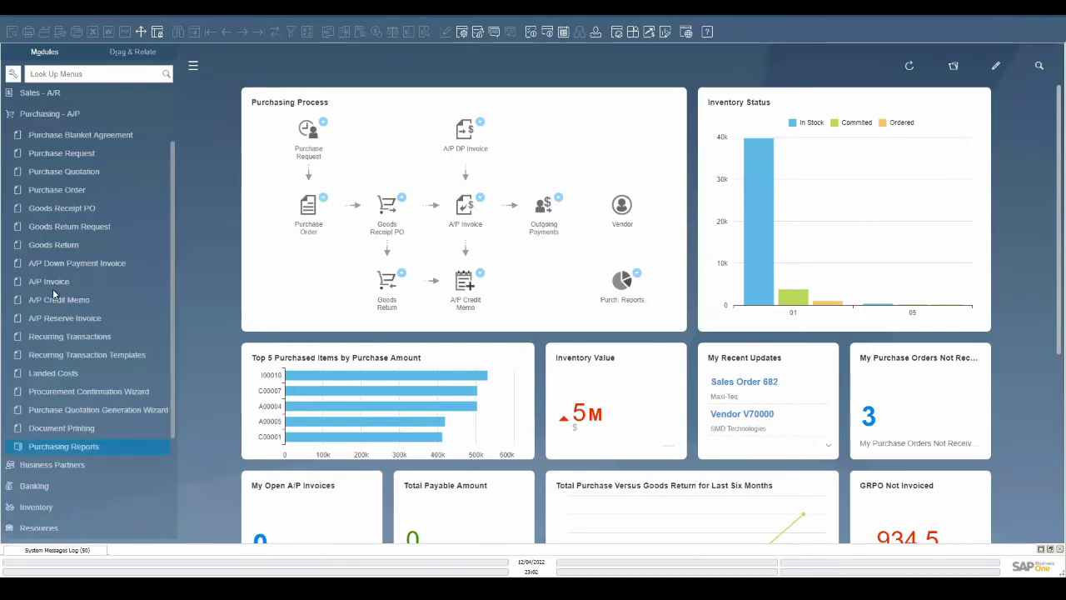
left_click(391, 213)
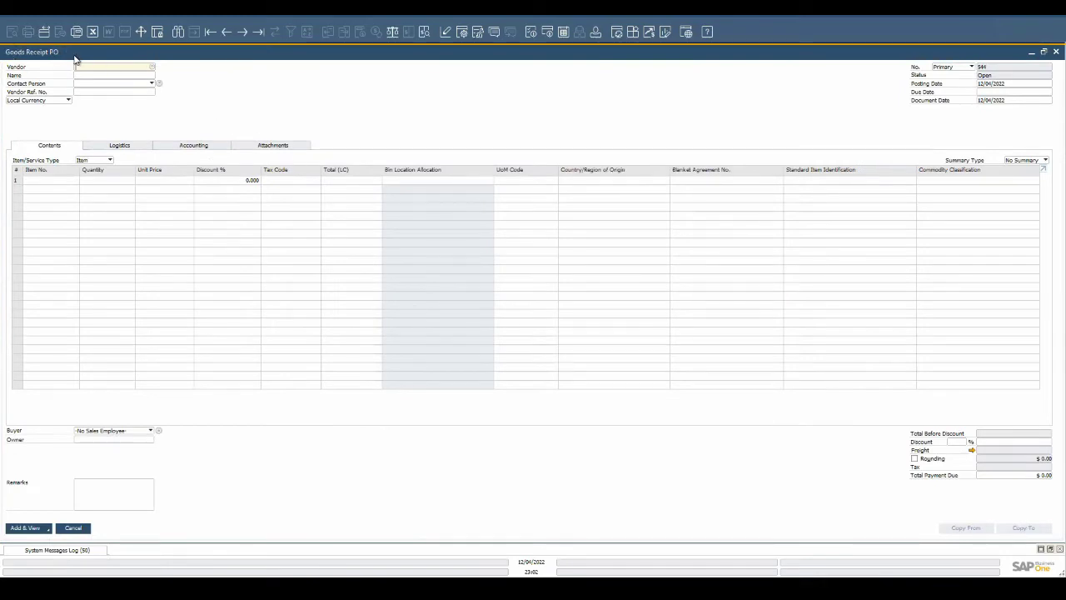
type("v2")
key("Tab")
left_click(316, 347)
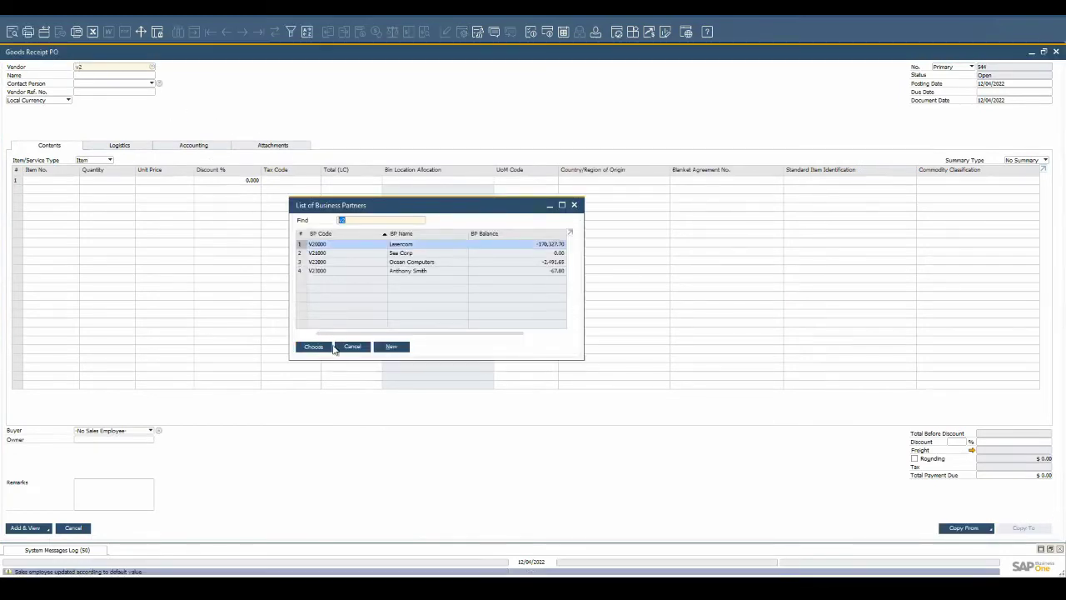
Copy purchase orders 525 and 526 in, receiving 1 A00006 and 100 A00001.
left_click(957, 528)
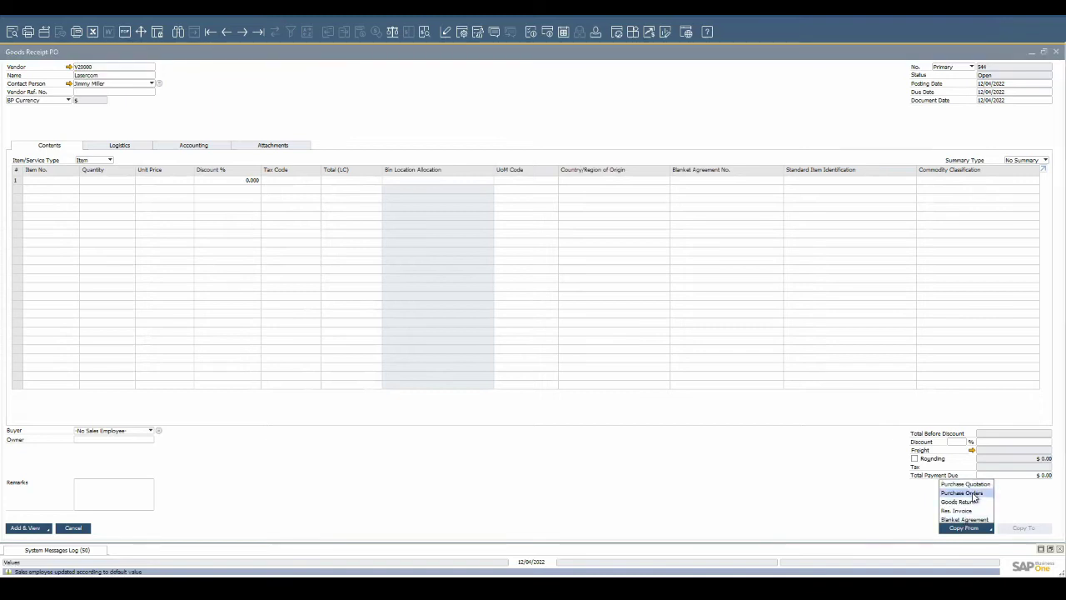
left_click(969, 492)
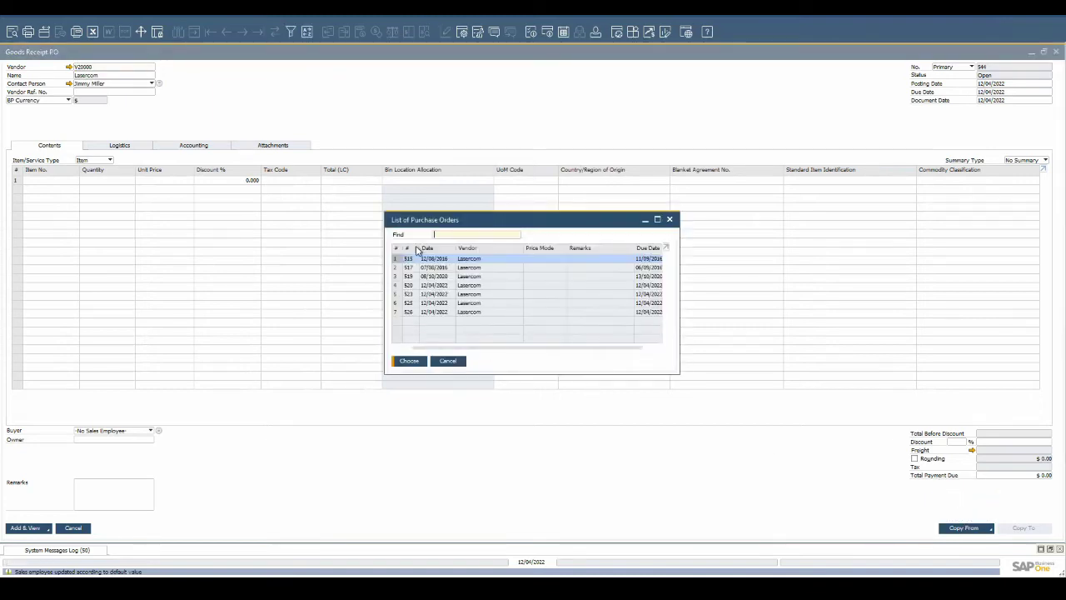
left_click(410, 303)
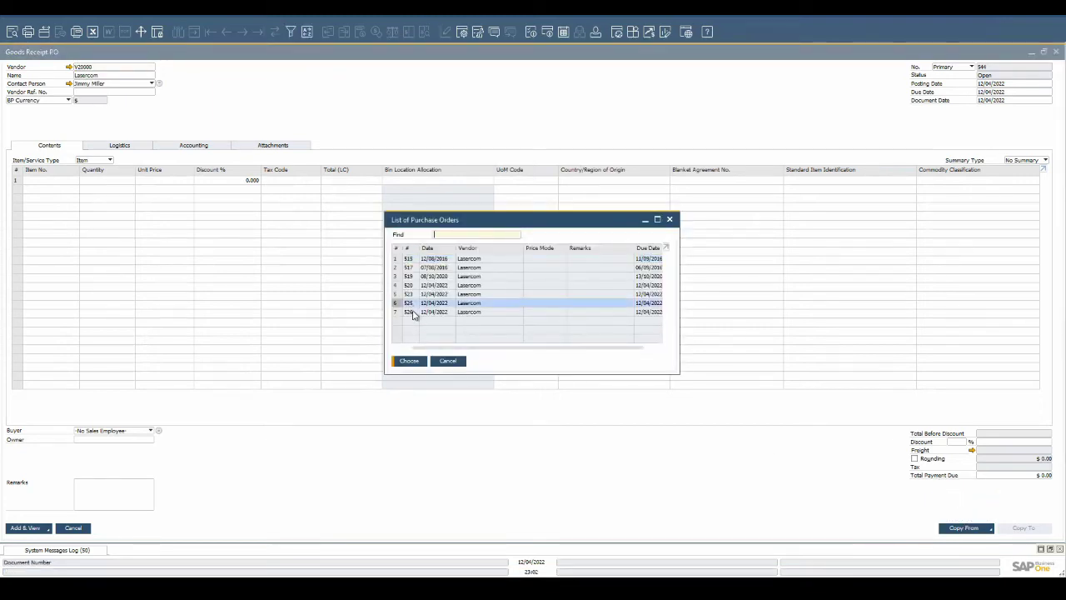
left_click(410, 312, "ctrl")
left_click(410, 362)
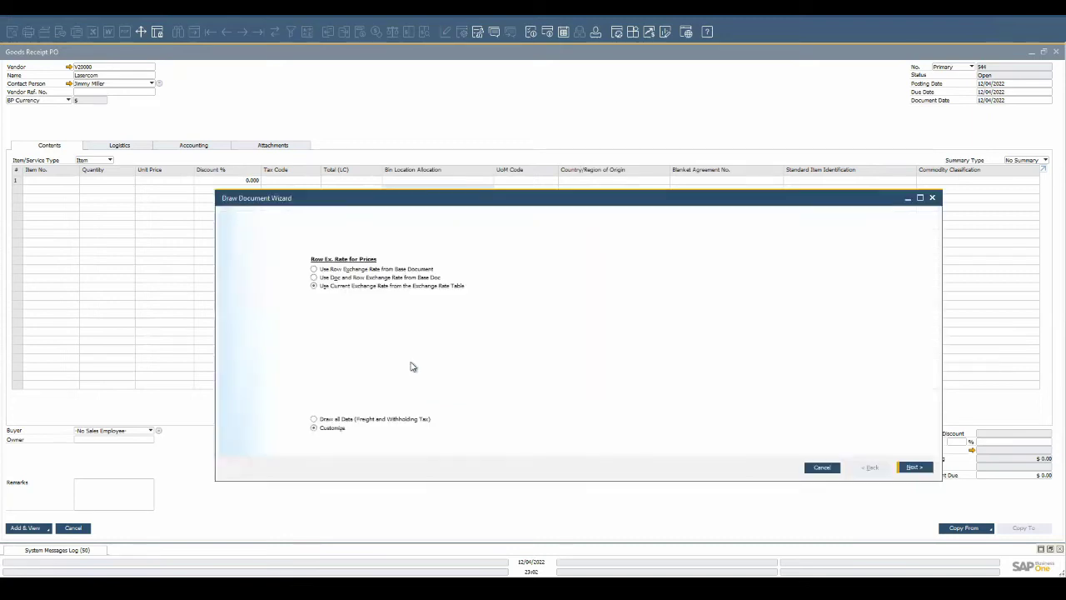
left_click(916, 471)
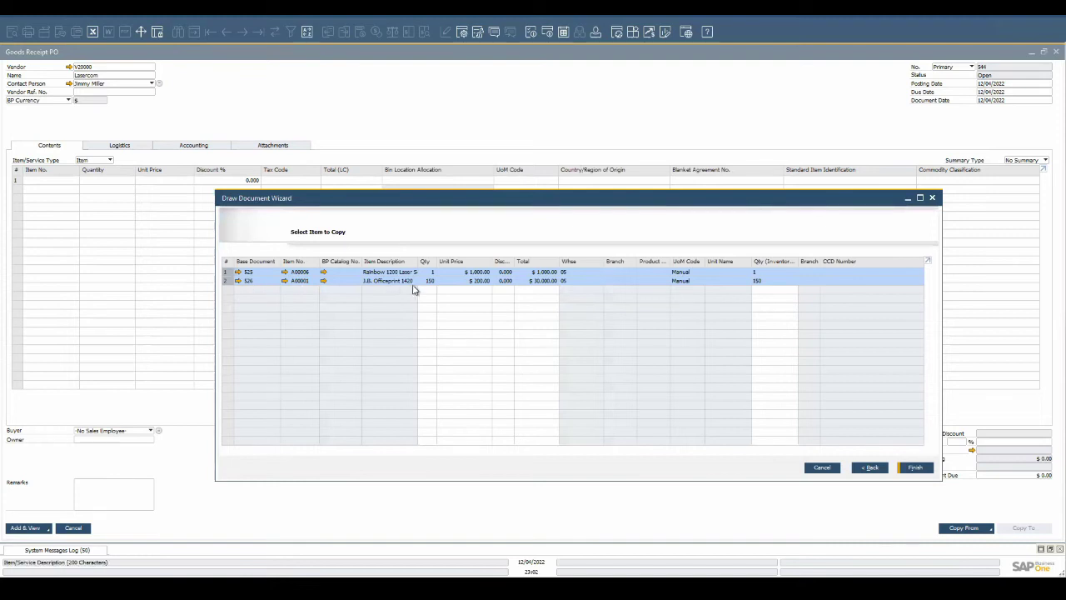
double_click(430, 280)
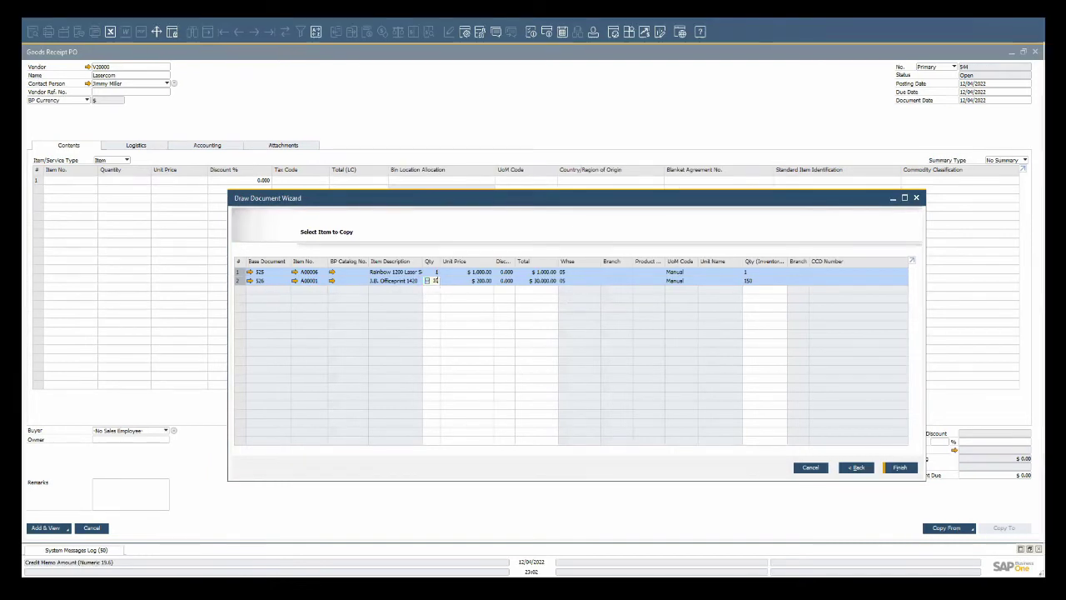
type("100")
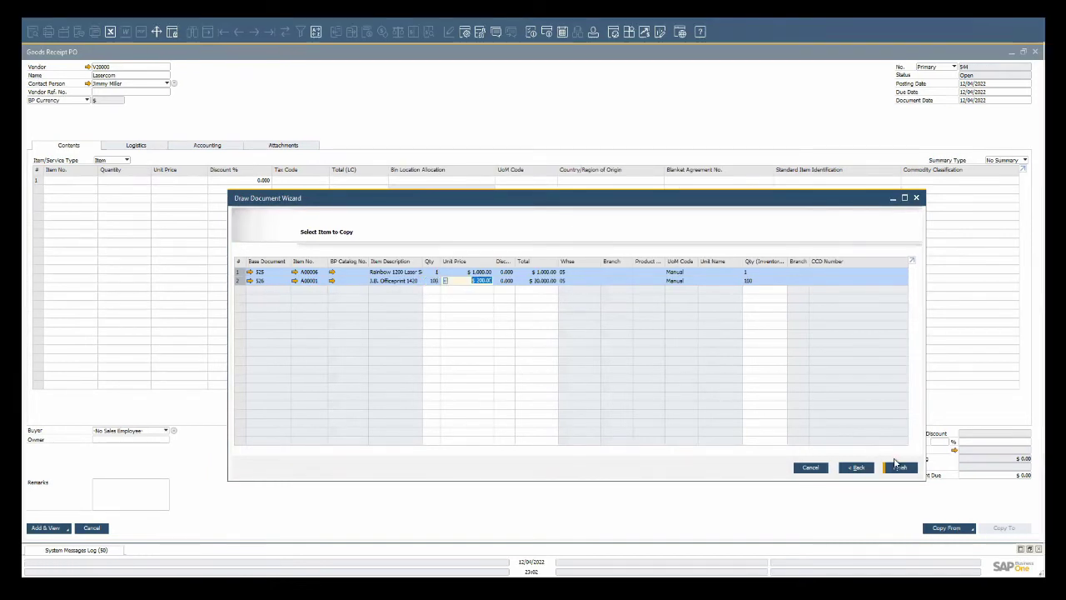
left_click(898, 467)
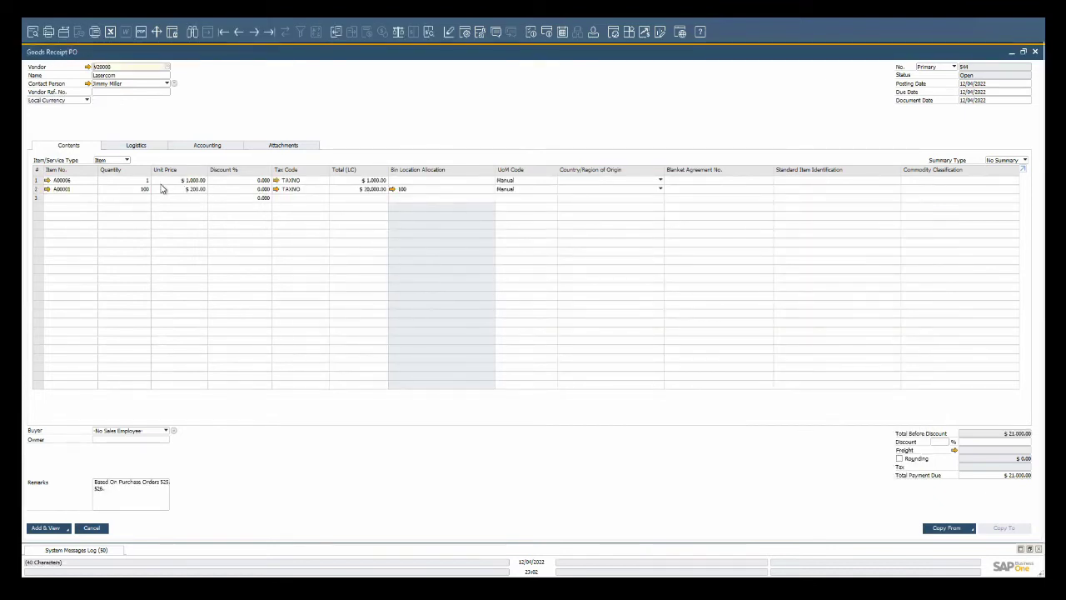
Assign serial number 12431231 to the received A00006 unit.
left_click(147, 181)
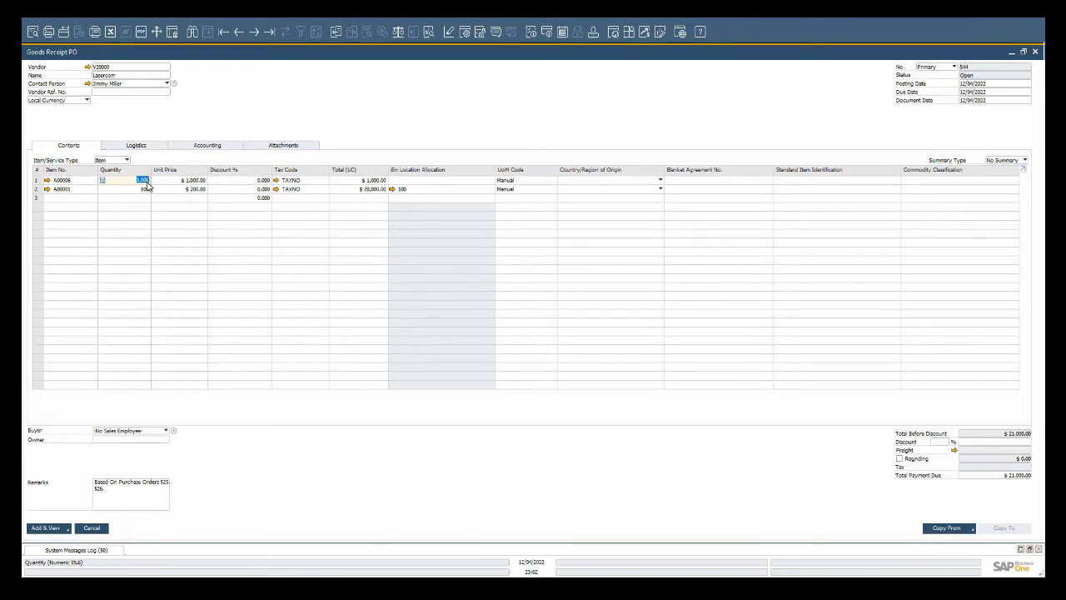
key("Tab")
type("12")
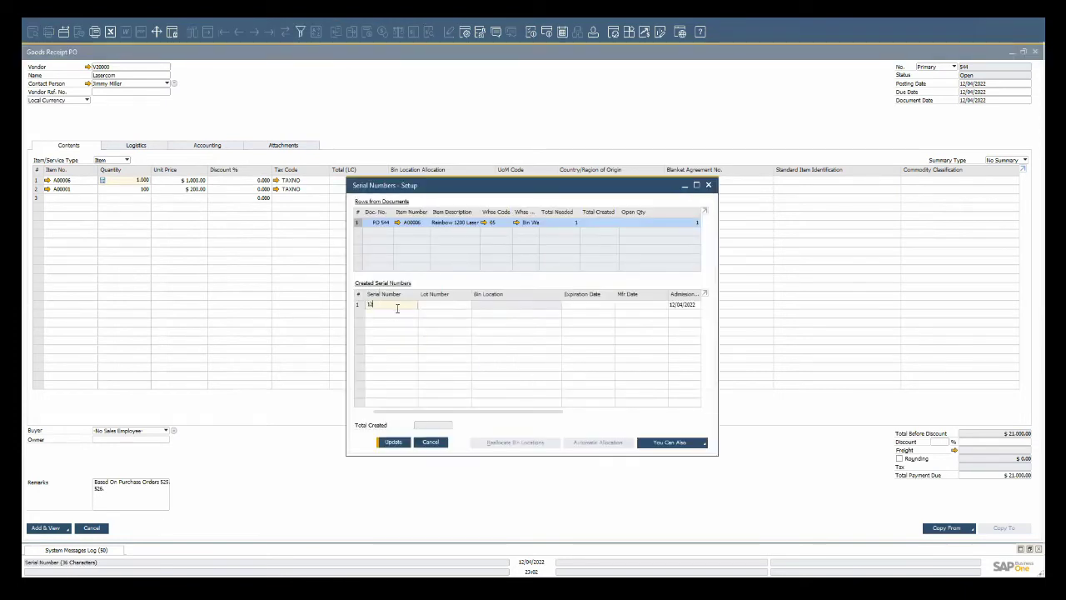
key("Tab")
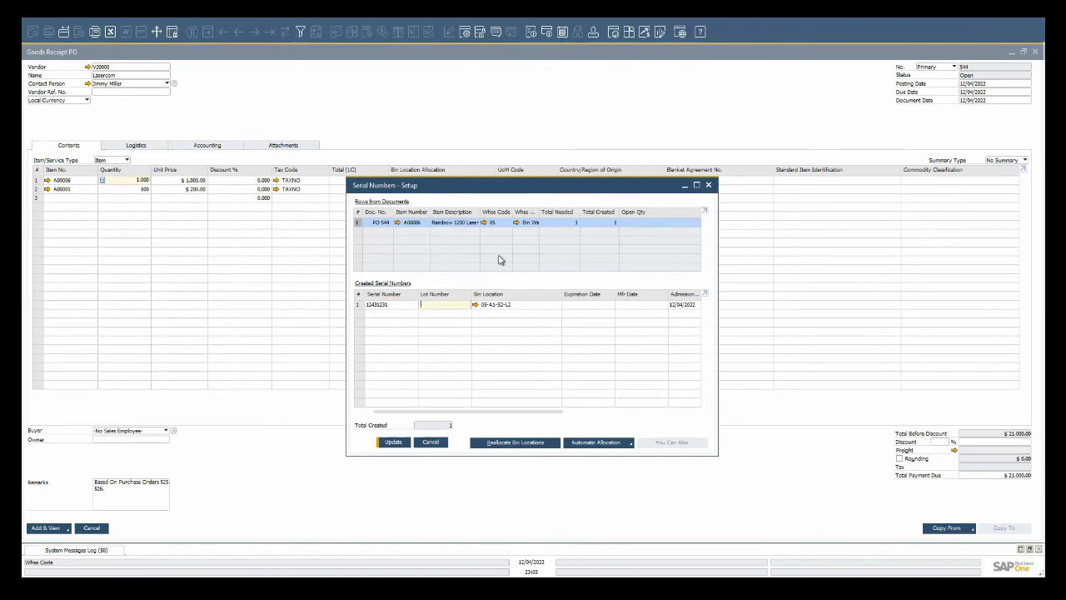
Check warehouse 05's bin settings and place the serial in bin 05-A1-S2-L2.
left_click(484, 223)
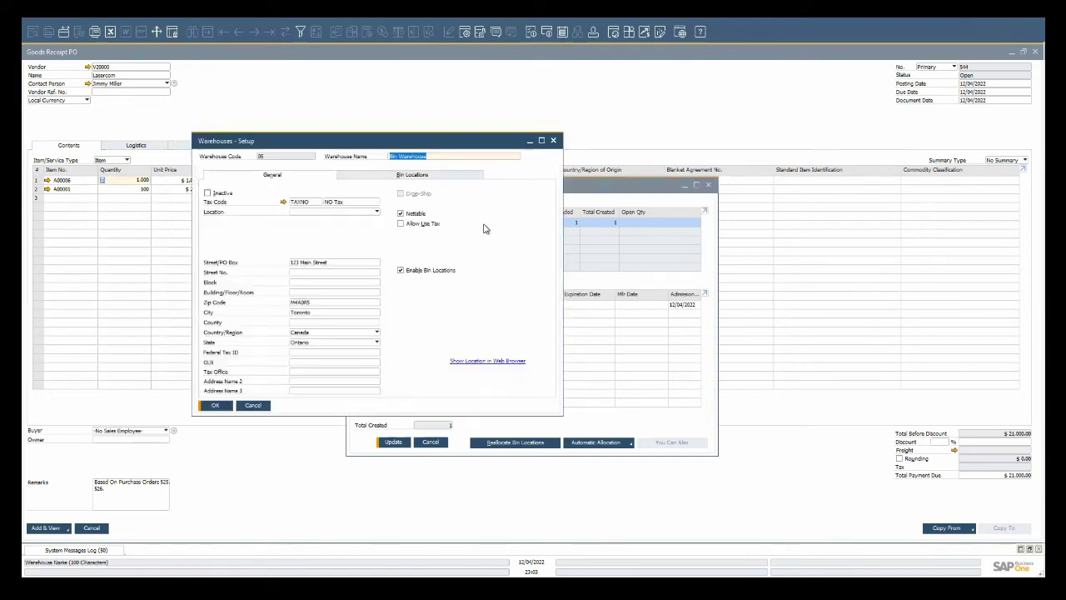
left_click(461, 176)
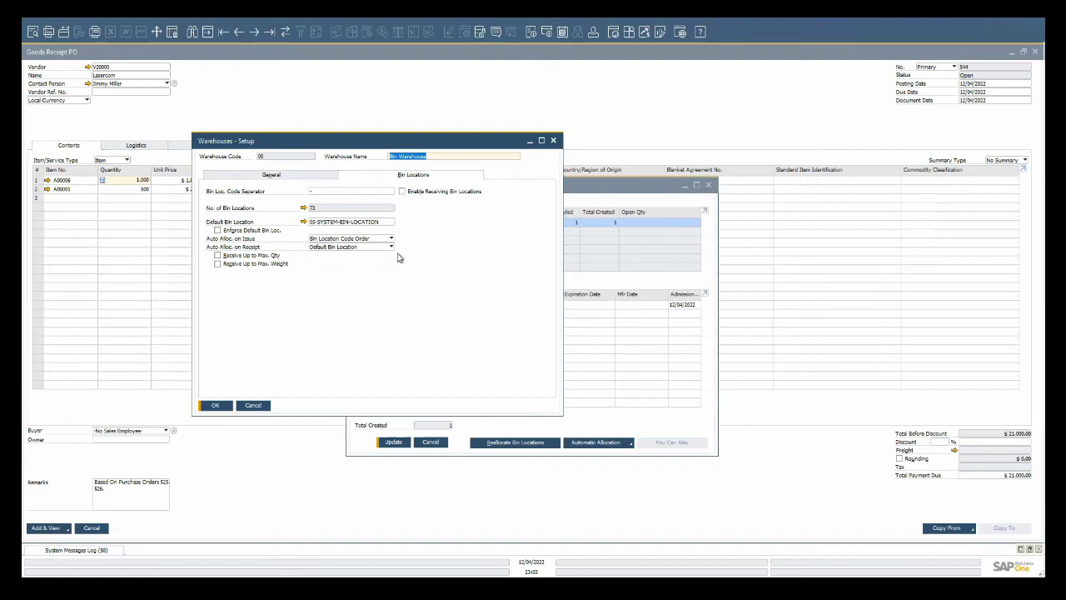
key("Escape")
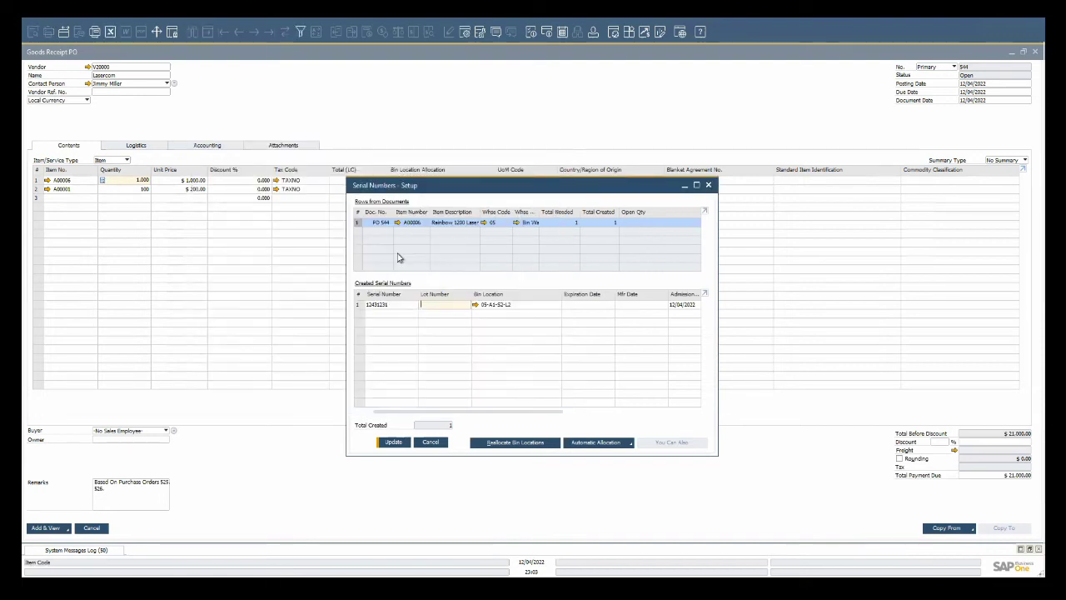
left_click(628, 446)
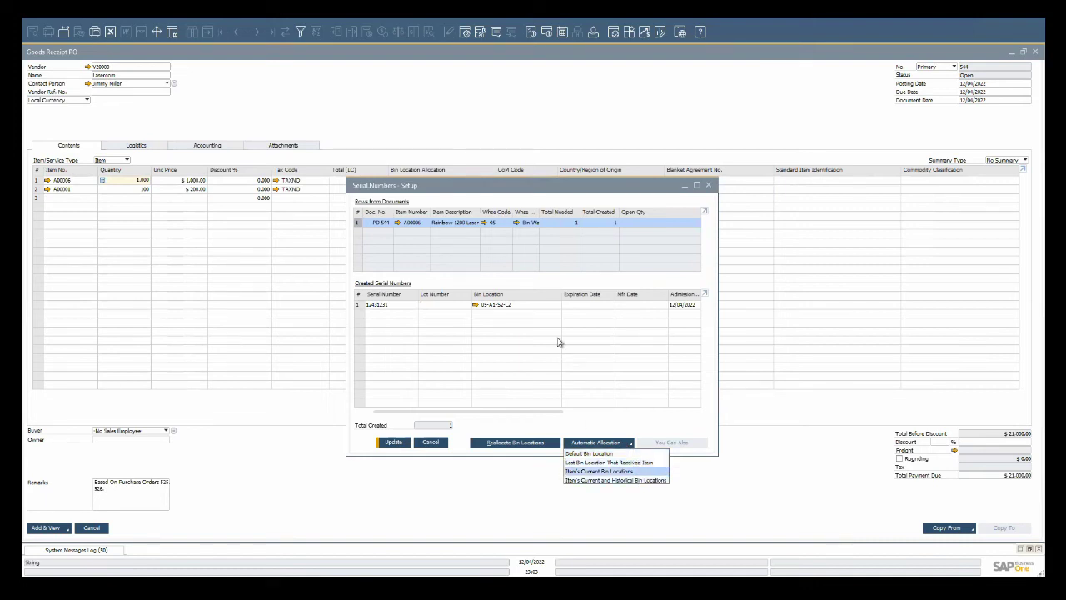
left_click(557, 304)
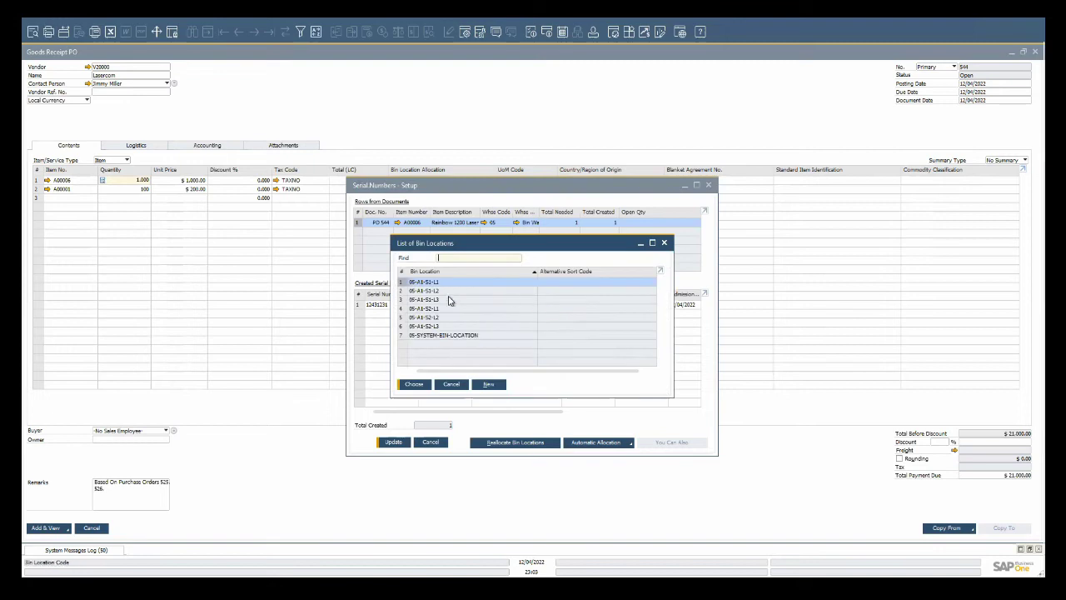
left_click(455, 387)
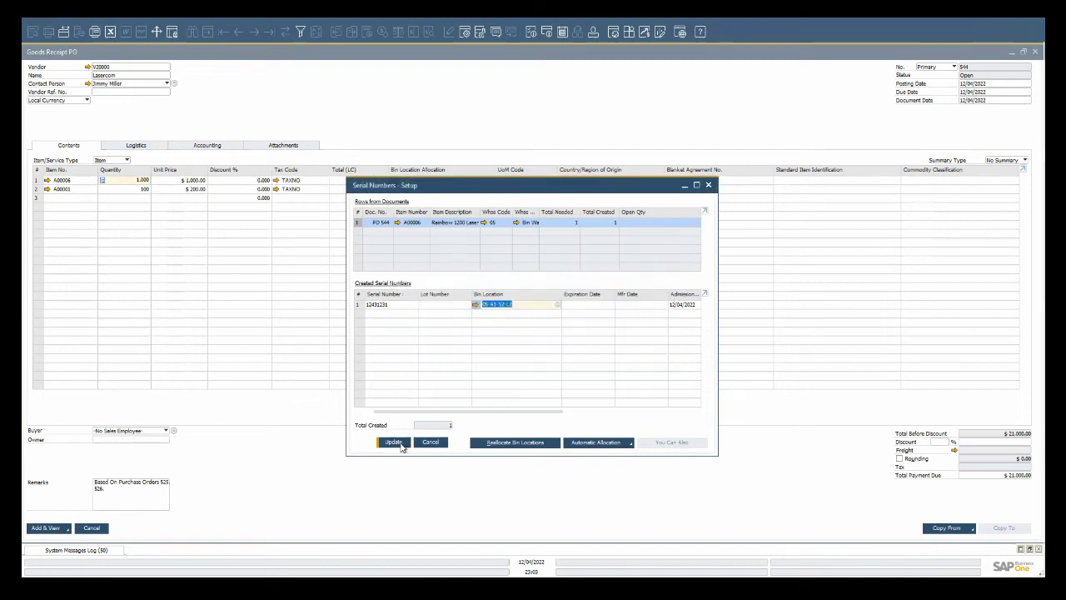
Add goods receipt 544 and review its journal entry crediting accrual, debiting inventory.
left_click(391, 442)
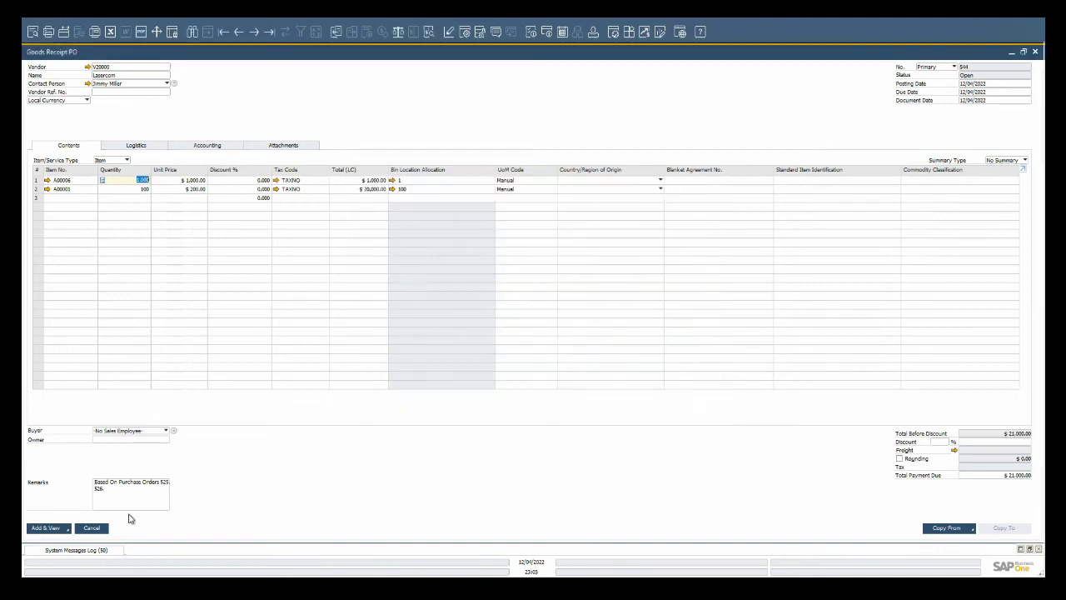
left_click(40, 530)
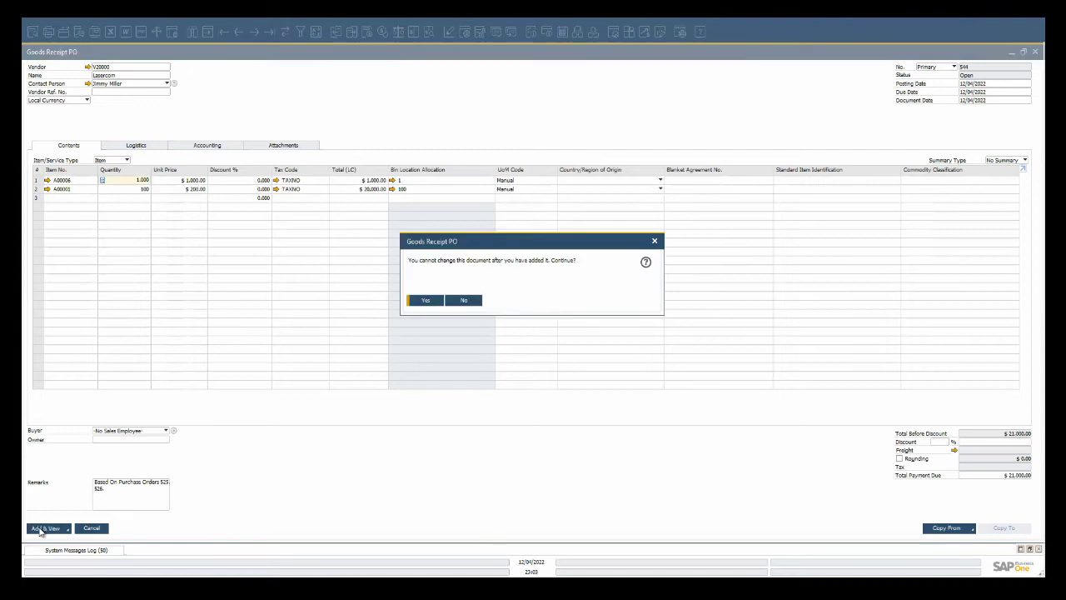
left_click(424, 300)
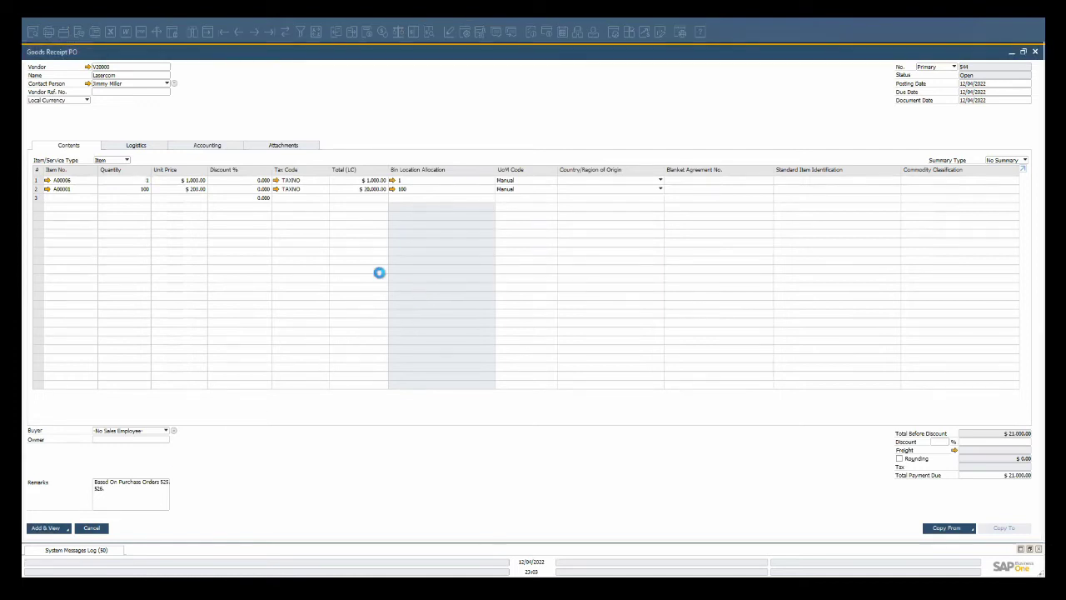
left_click(198, 148)
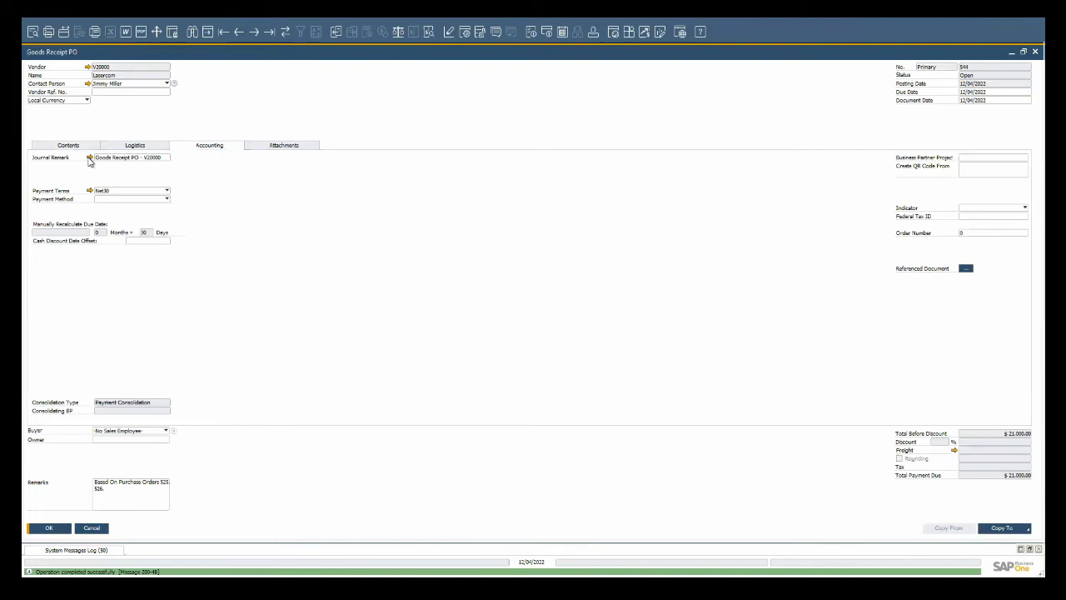
left_click(89, 158)
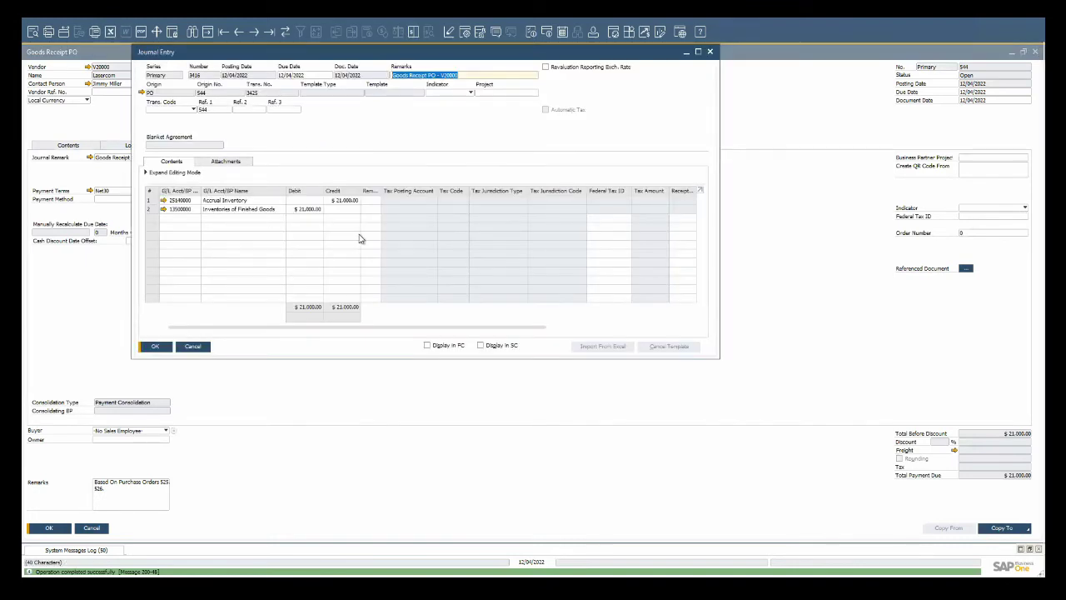
left_click(155, 348)
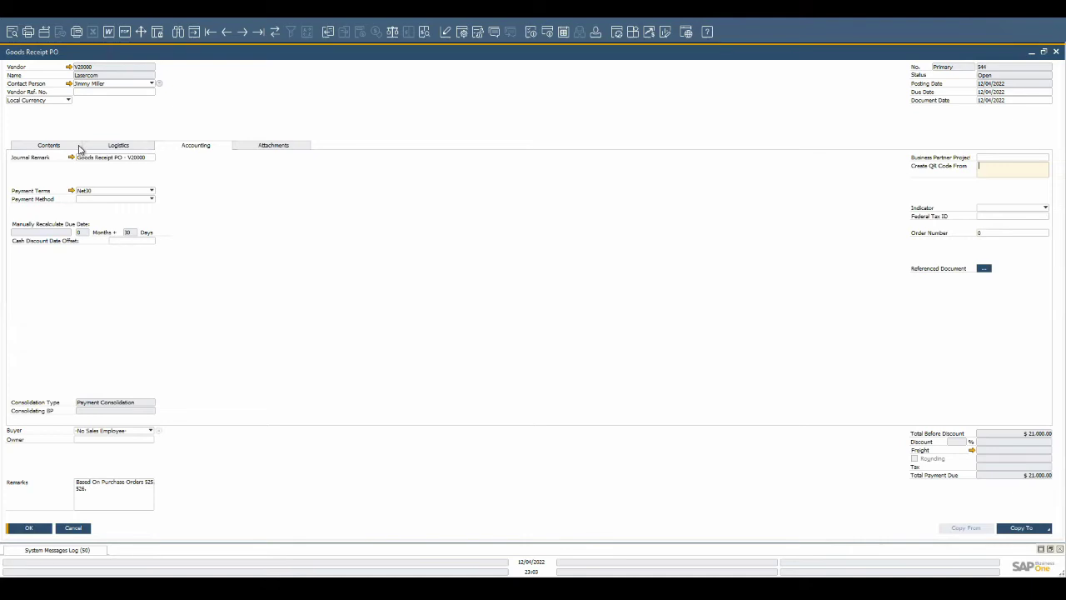
Copy receipt 544's lines into a new goods return request.
left_click(48, 144)
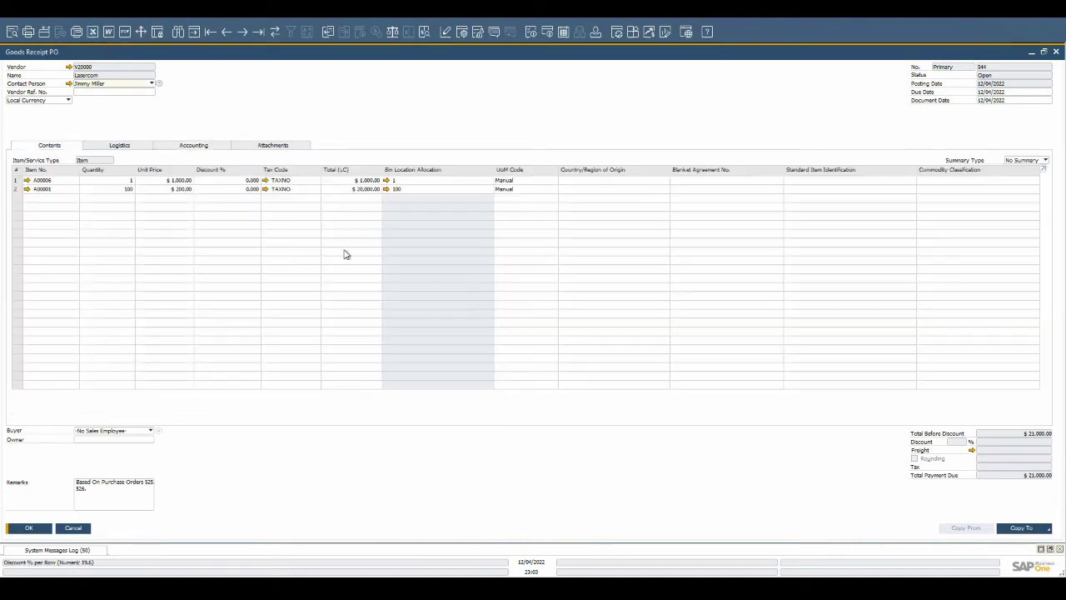
left_click(1039, 530)
left_click(1041, 501)
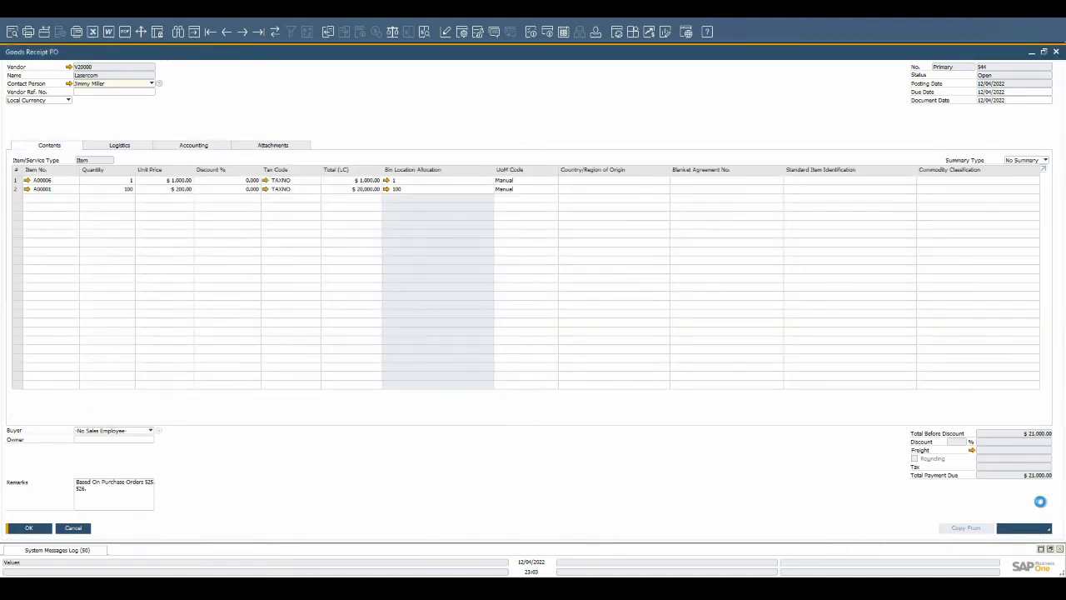
Drop the A00006 line, return 5 units of A00001 with a vendor reference, and add return request 4.
right_click(25, 183)
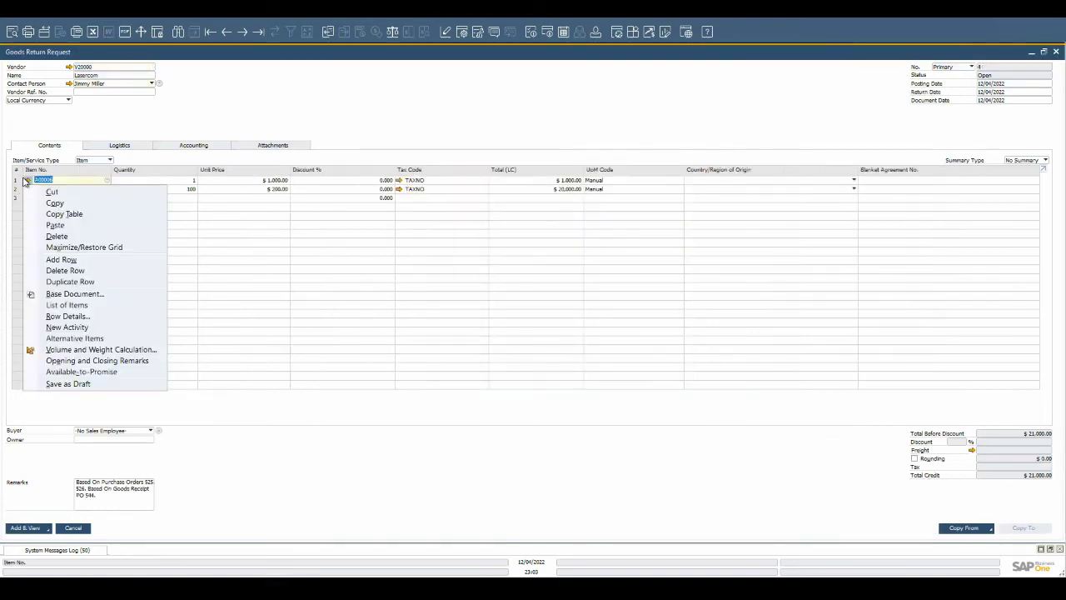
left_click(71, 237)
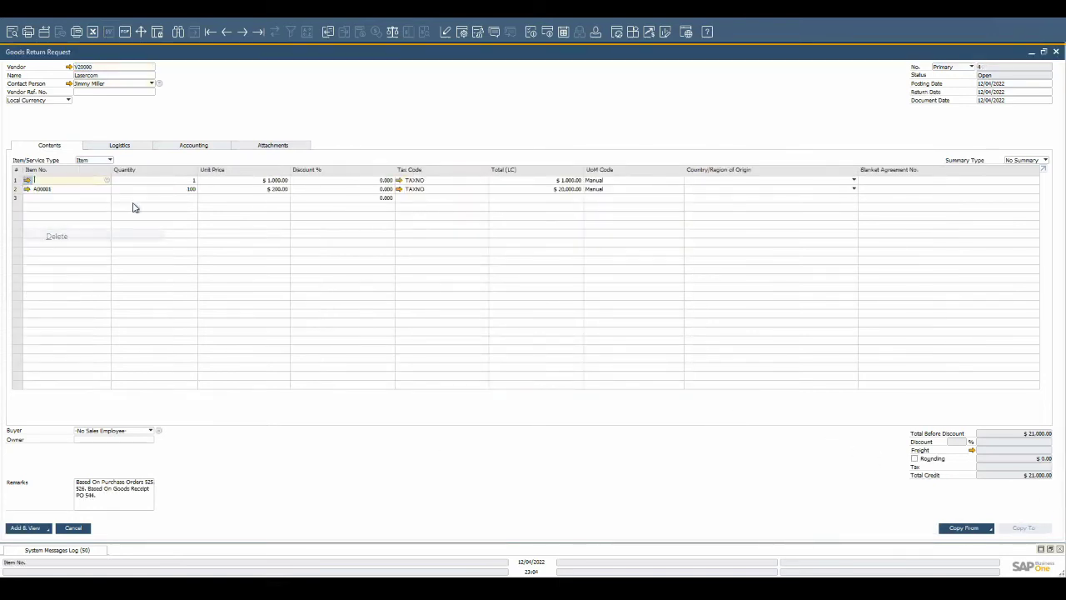
right_click(25, 182)
left_click(71, 238)
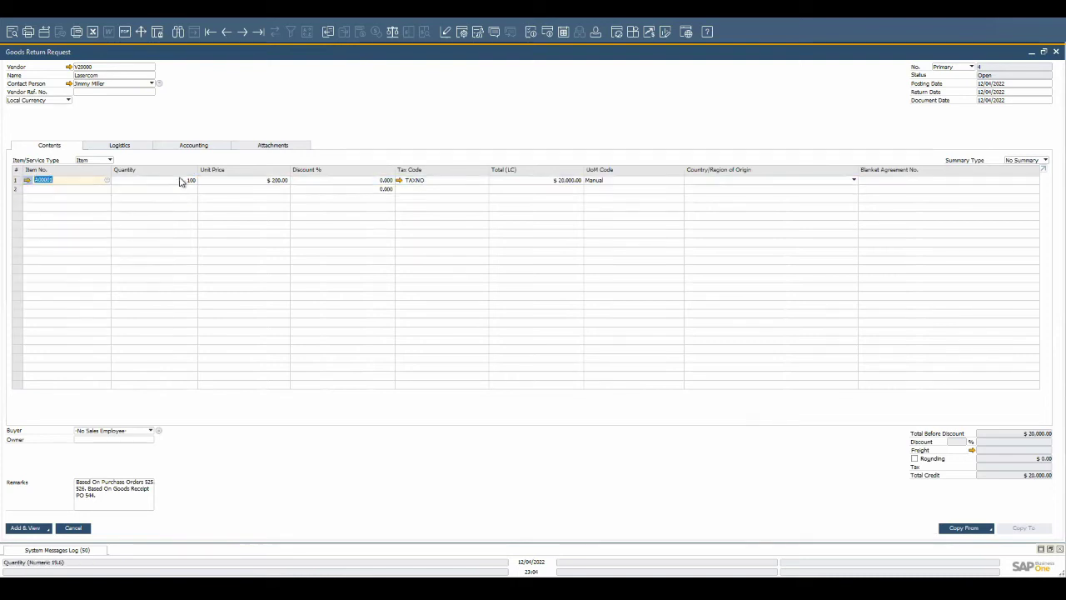
left_click(180, 180)
type("5")
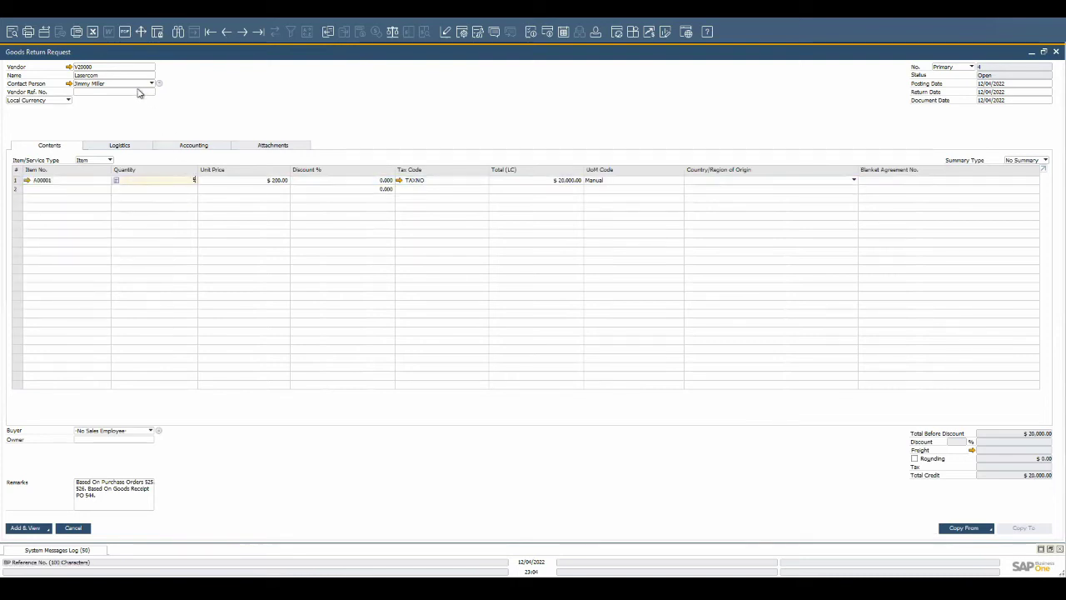
left_click(138, 93)
type("123123")
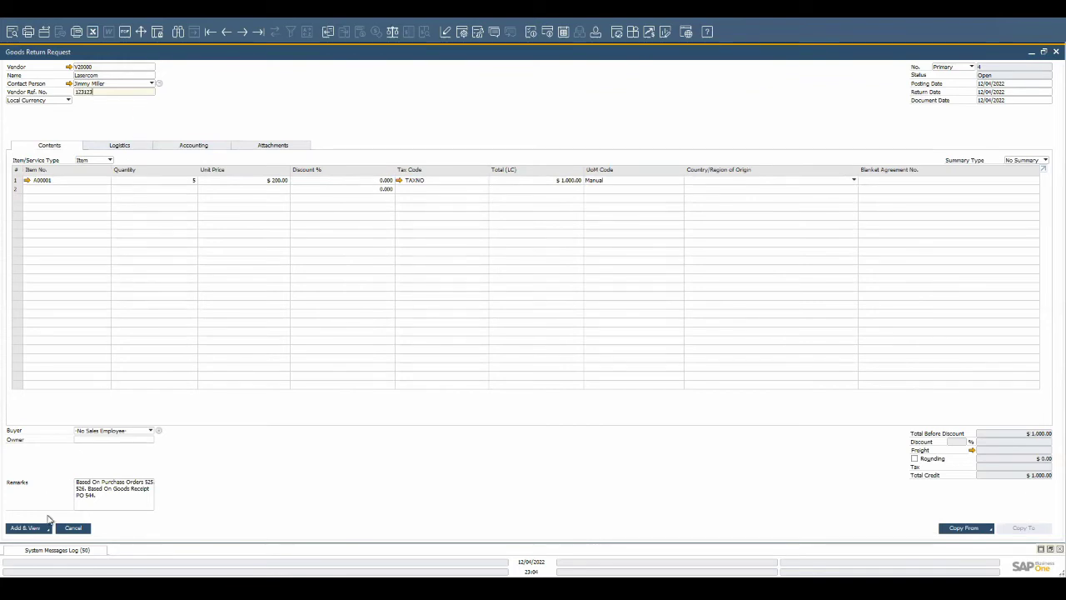
left_click(28, 528)
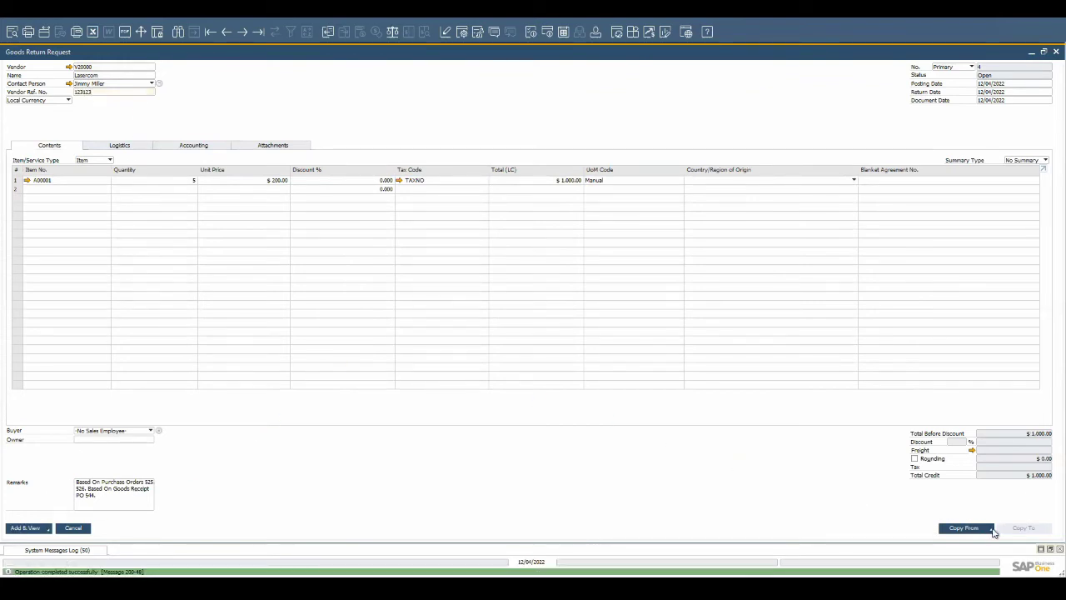
Post goods return 12 from the request and close back to the dashboard.
left_click(1047, 530)
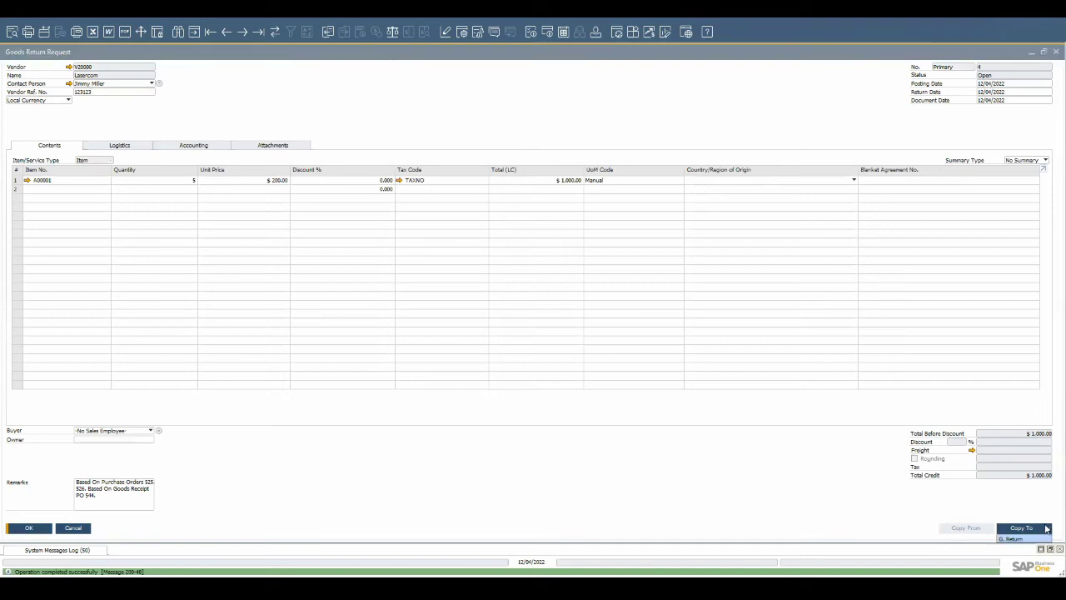
left_click(1035, 539)
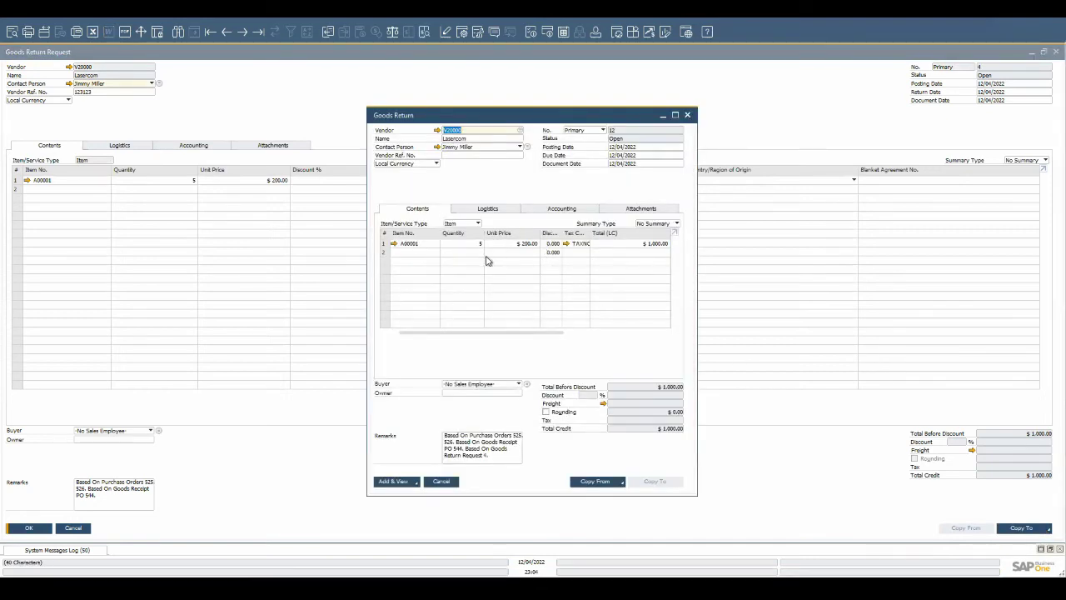
left_click(390, 483)
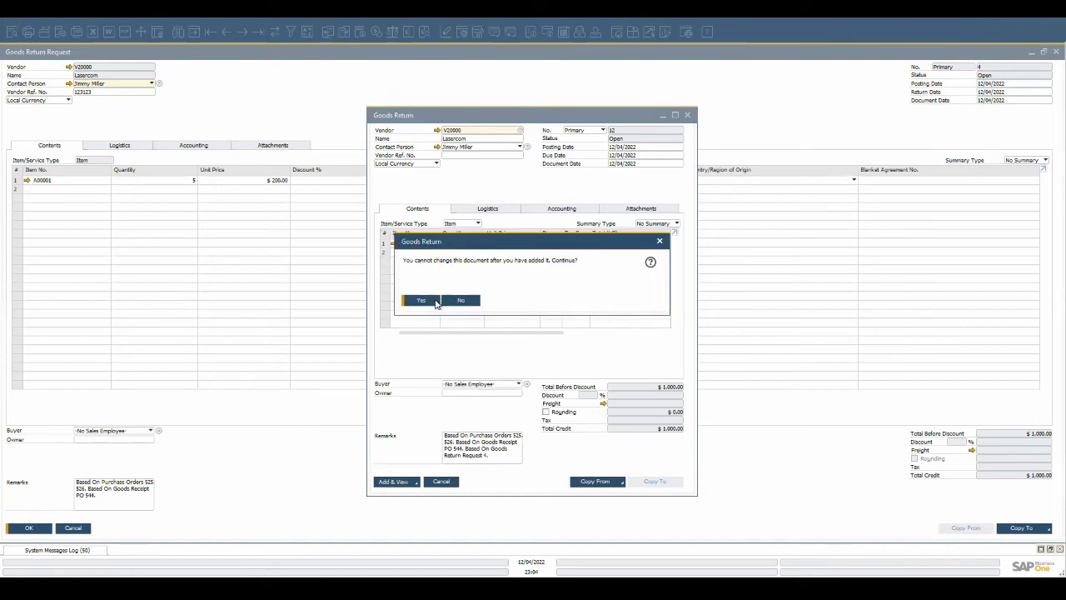
left_click(435, 300)
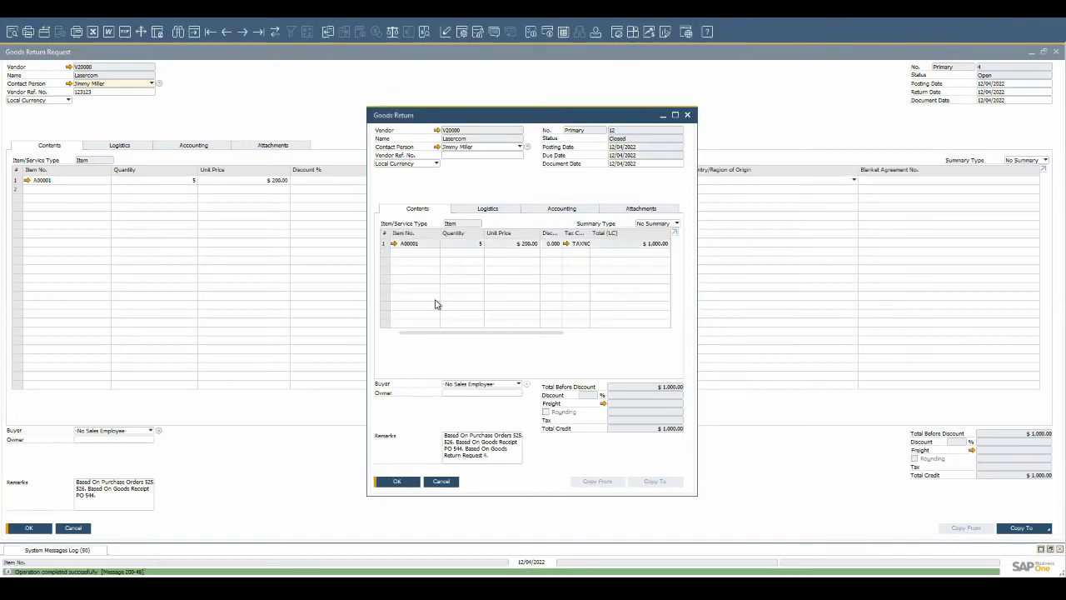
key("Escape")
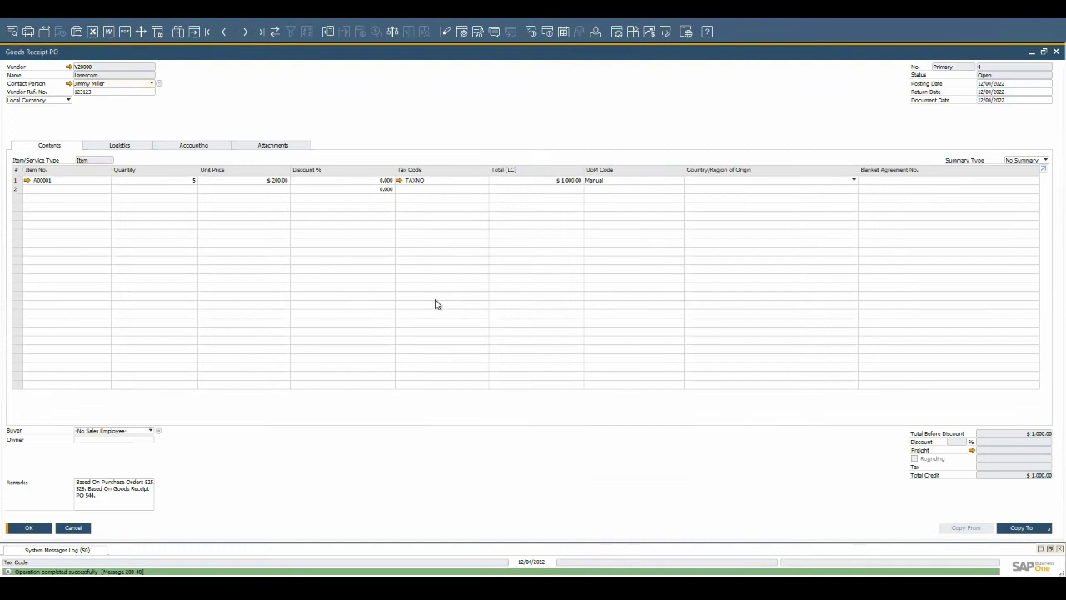
key("Escape")
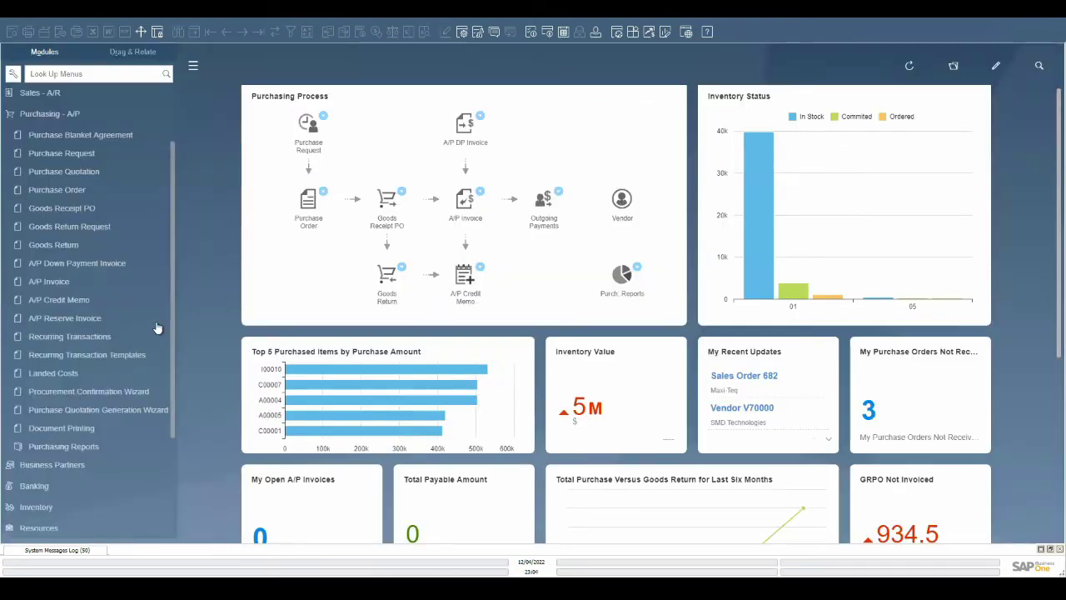
Start a landed costs document for vendor V20000 Lasercom.
scroll(157, 327, "down", 1)
left_click(50, 370)
type("v2")
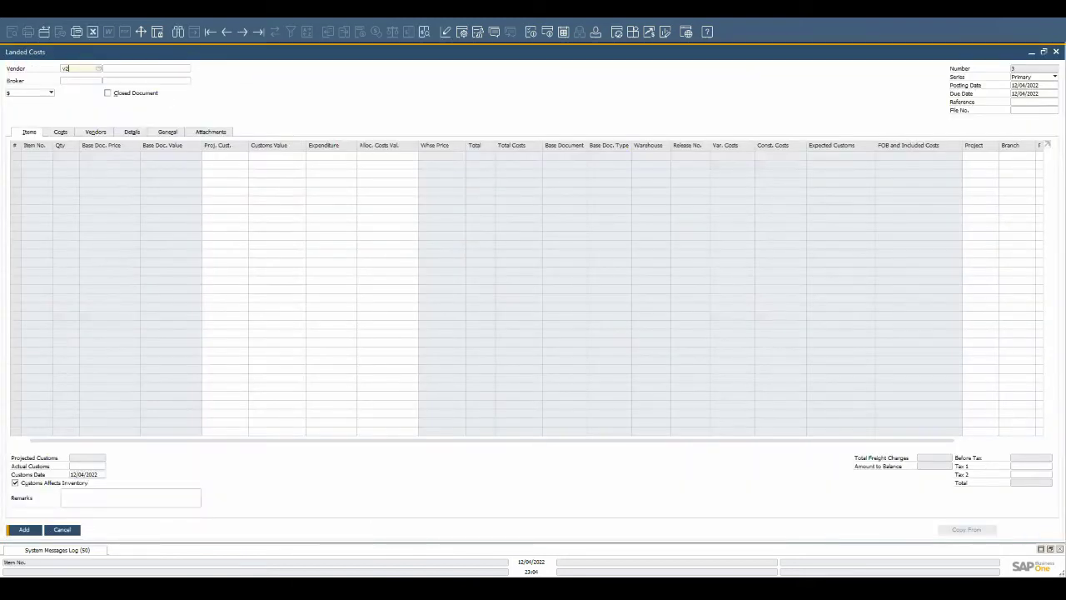
key("Tab")
left_click(314, 345)
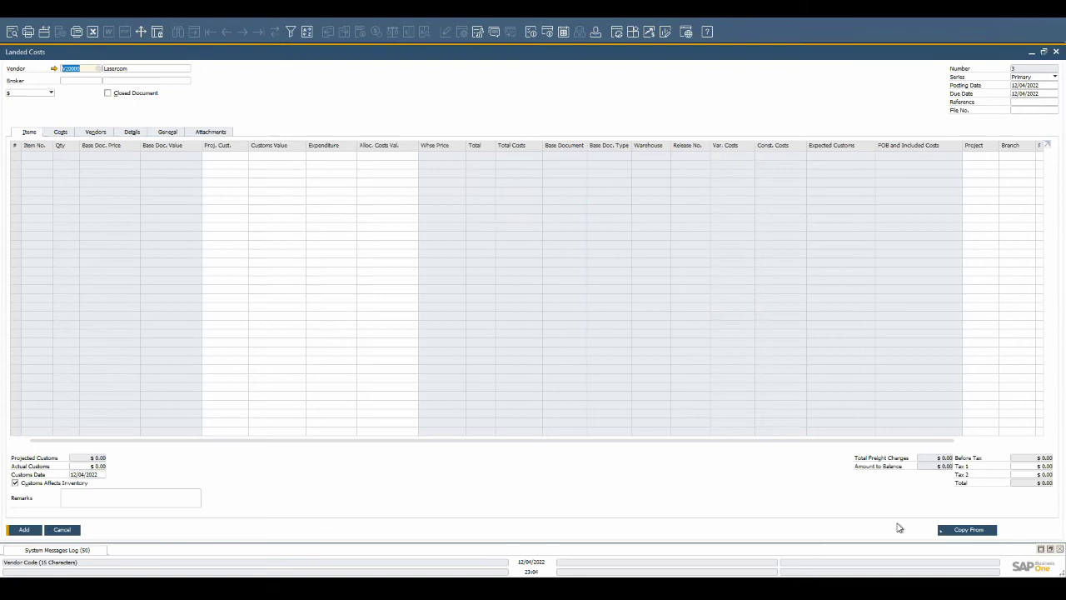
Copy the newest Lasercom goods receipt, dated 12/04/2022, into the landed costs.
left_click(947, 530)
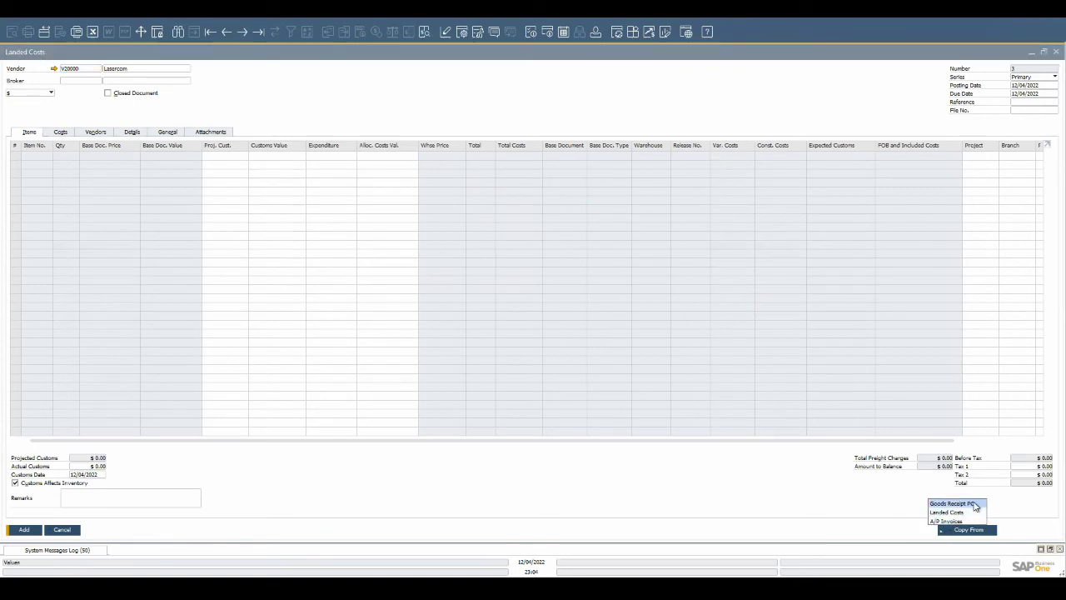
left_click(952, 504)
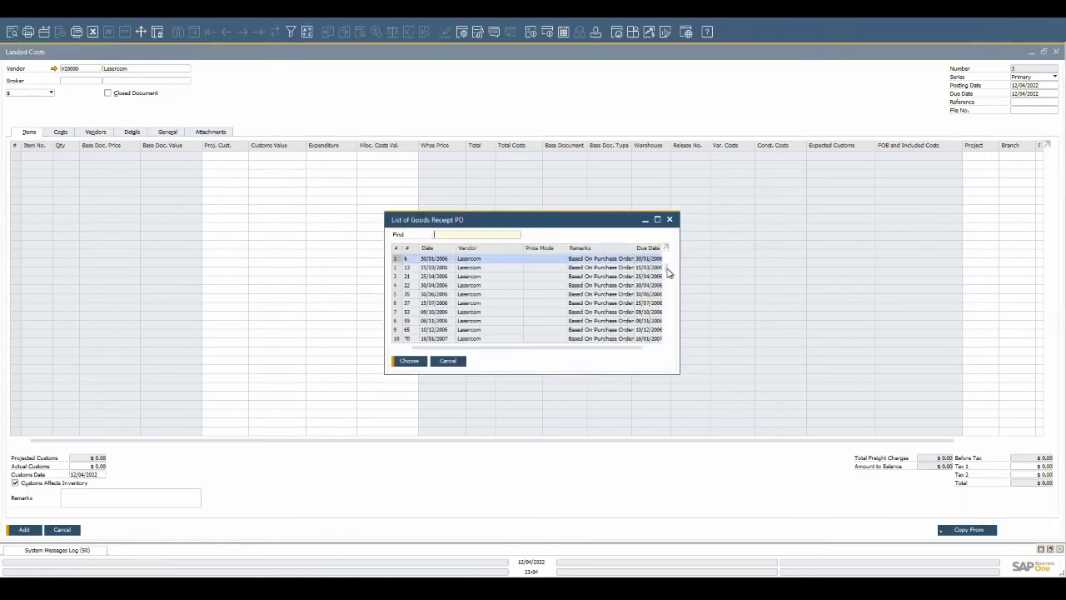
scroll(671, 315, "down", 13)
left_click(447, 340)
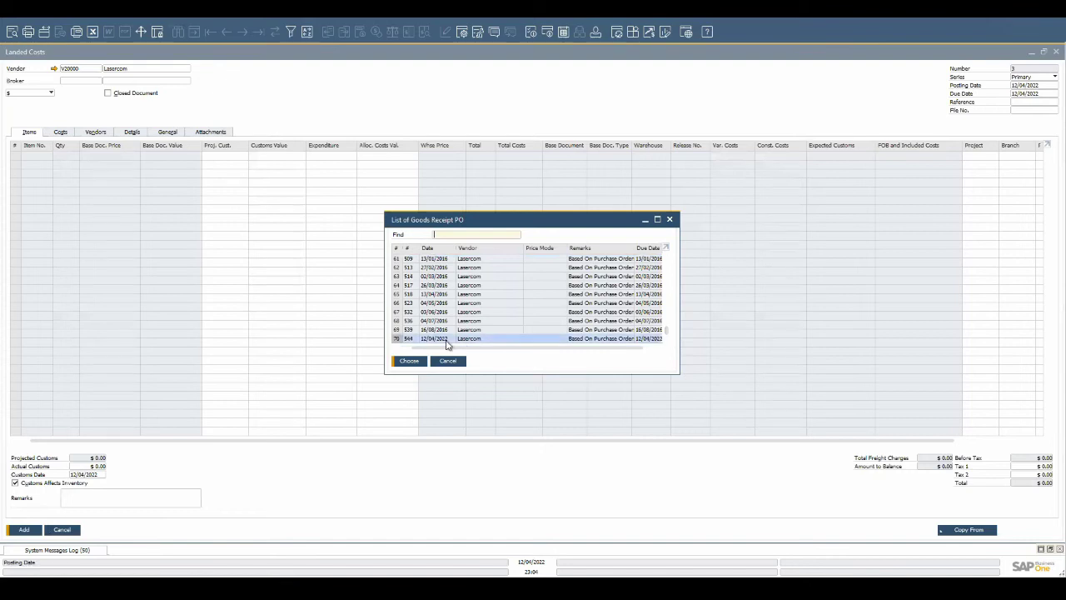
left_click(408, 361)
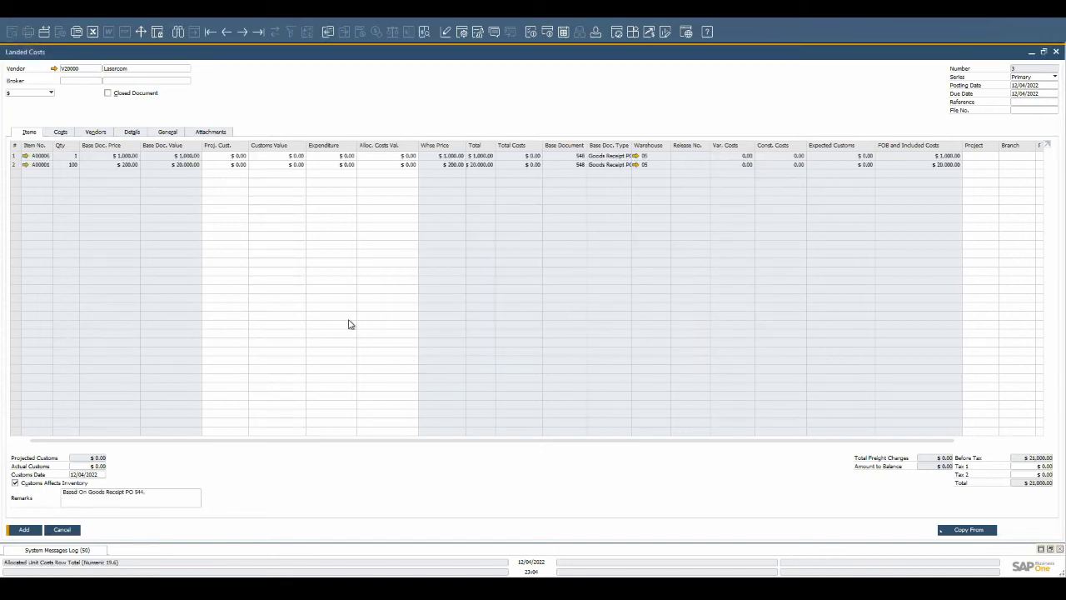
Enter $1,000 insurance allocated by cash value.
left_click(60, 133)
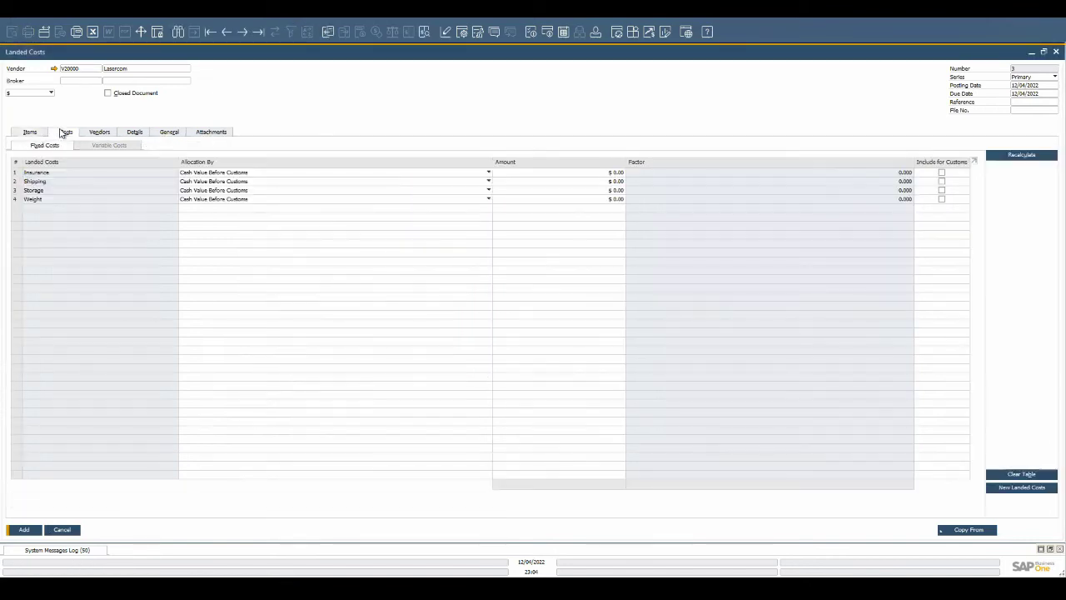
left_click(486, 174)
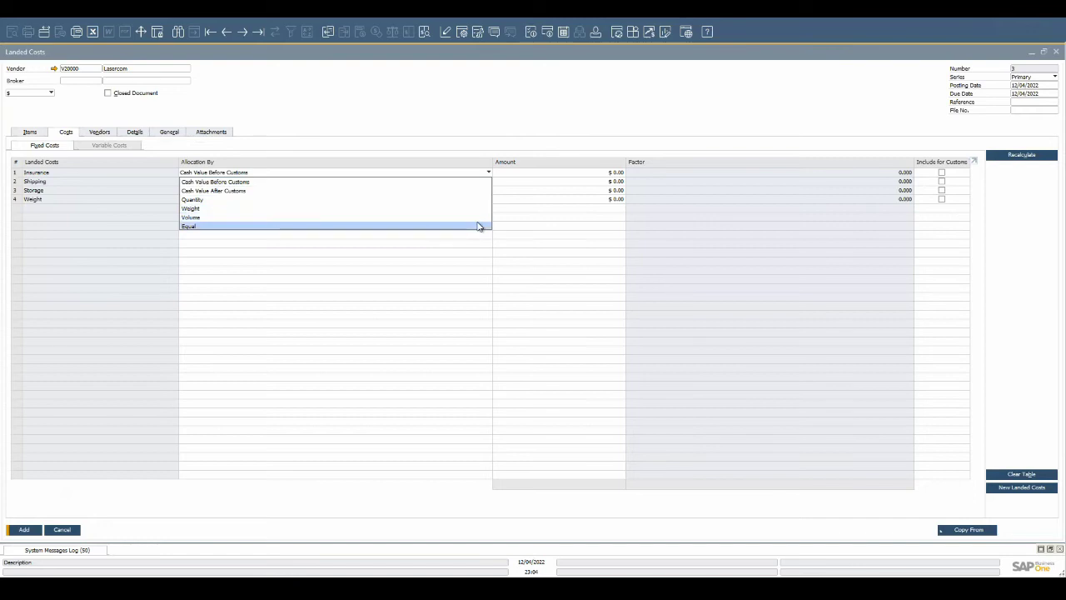
left_click(466, 182)
left_click(560, 171)
type("1000")
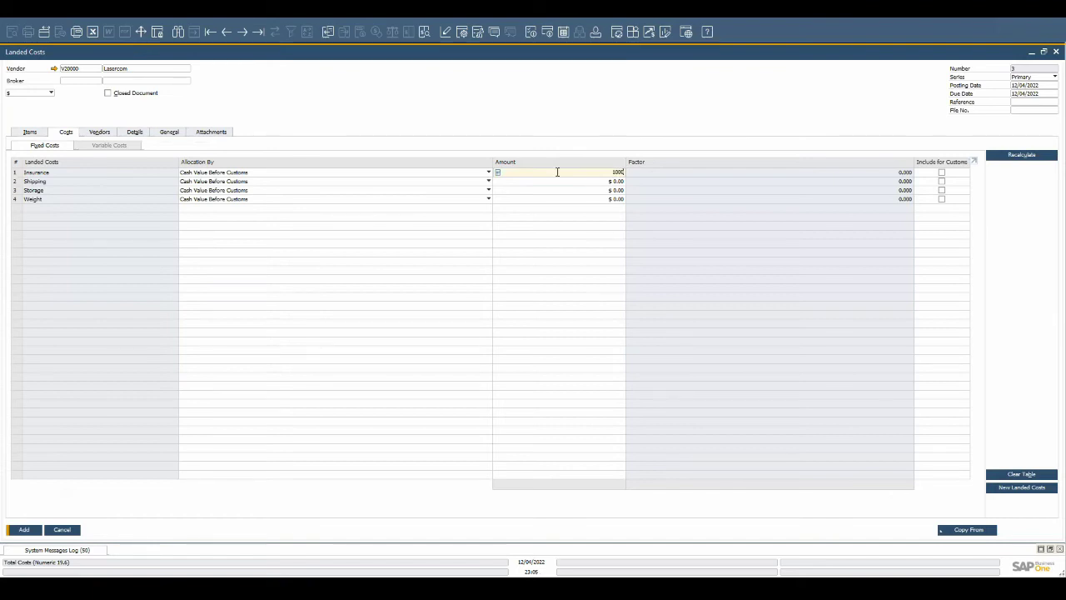
key("Tab")
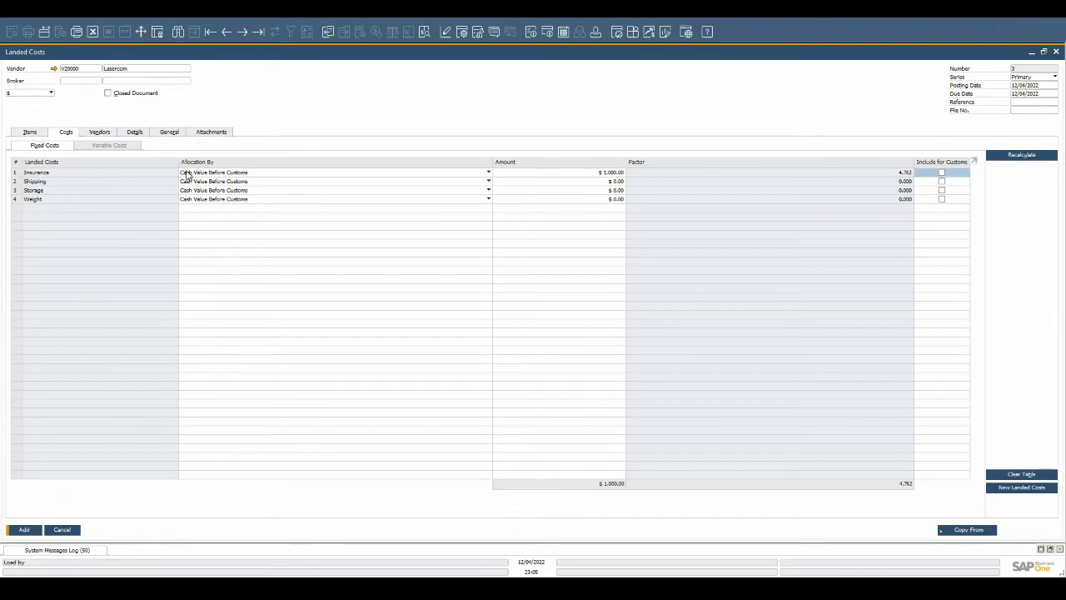
Enter $250 shipping allocated by weight and review each item's allocated costs.
left_click(331, 185)
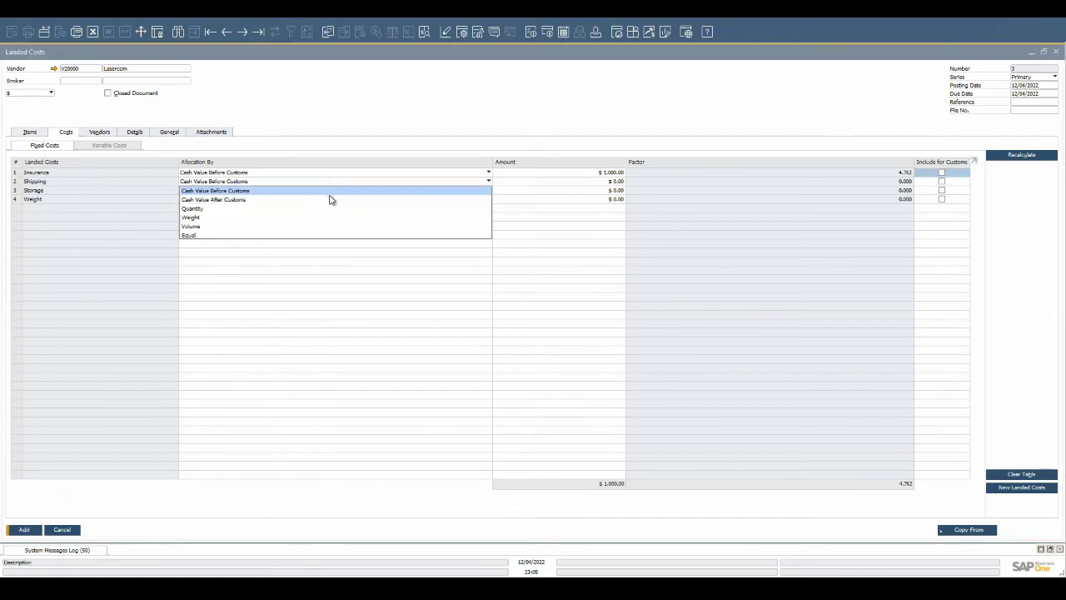
left_click(330, 218)
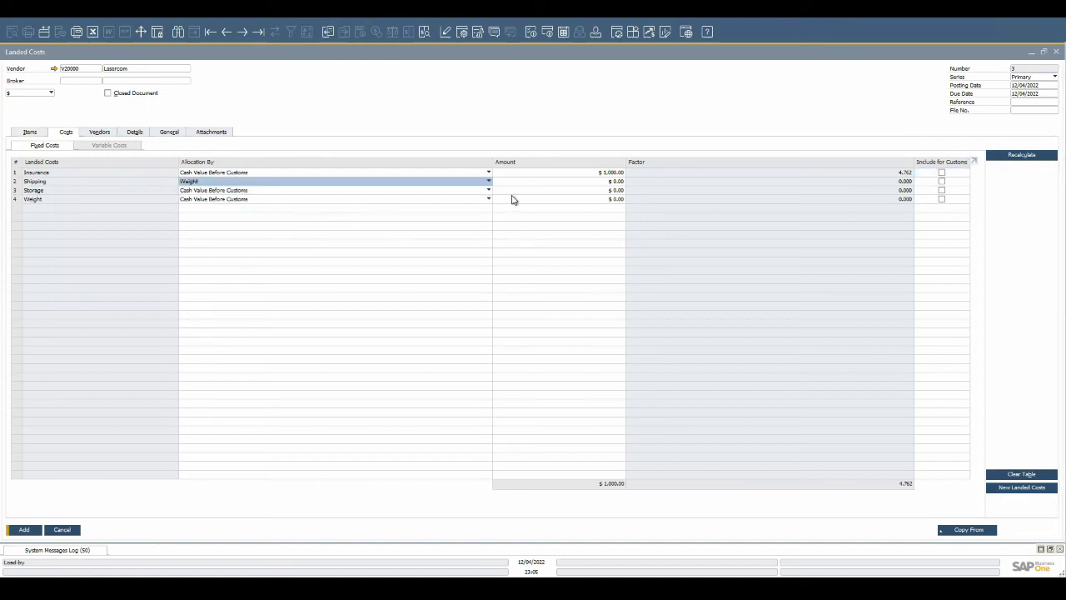
left_click(590, 183)
type("250")
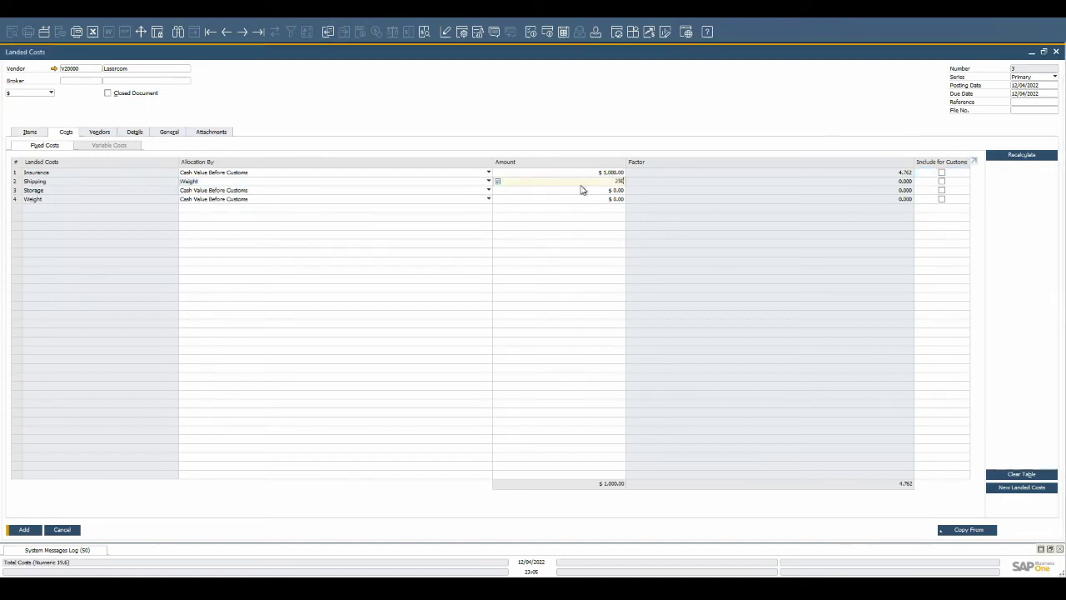
key("Tab")
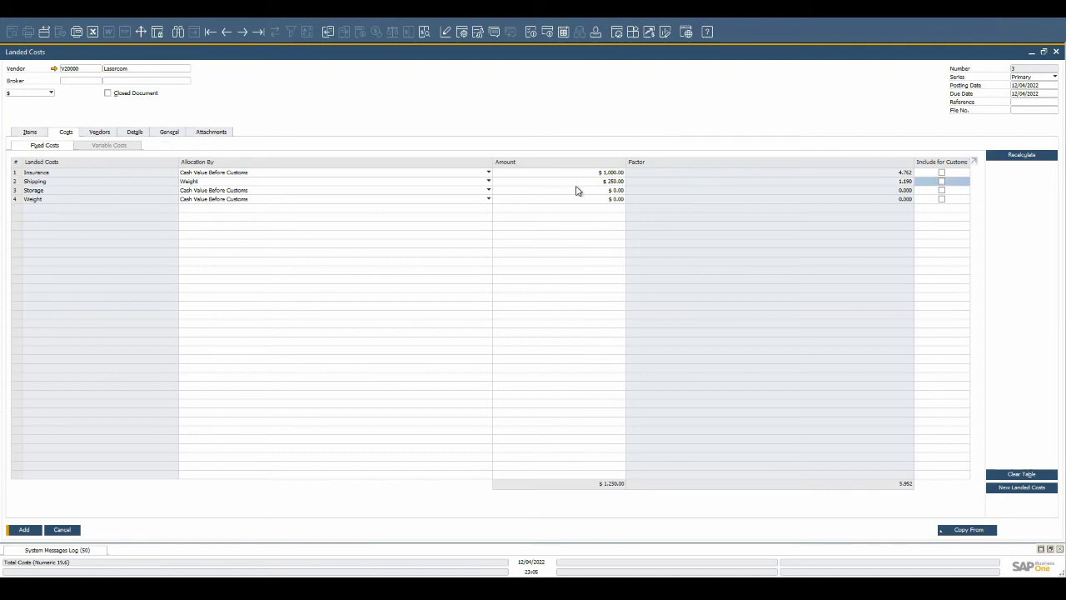
left_click(34, 132)
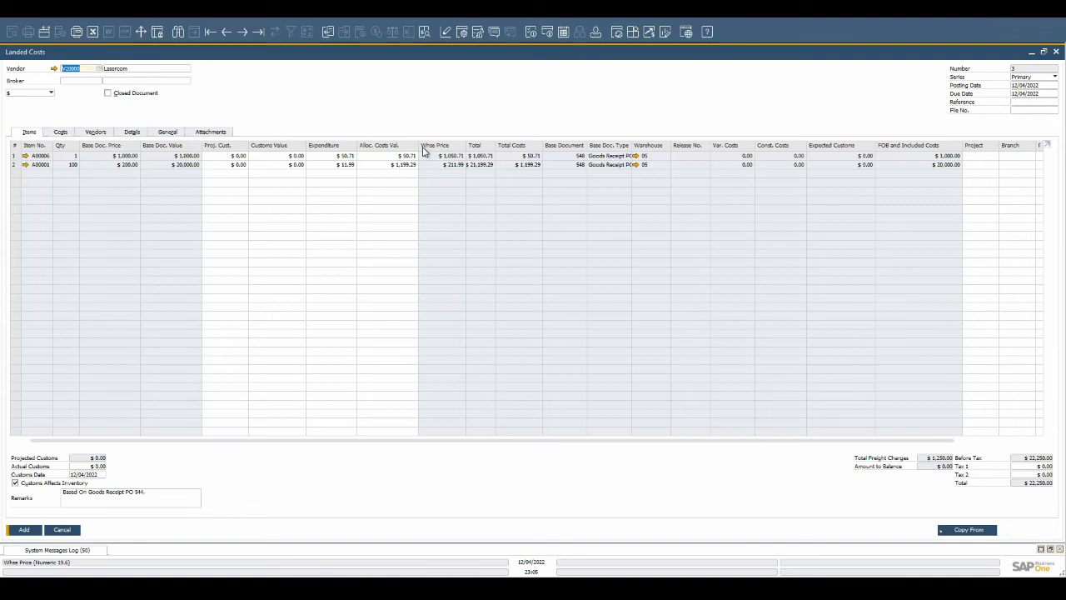
Add landed costs document 3, review journal entry 3427 for $1,250, then close it.
left_click(28, 531)
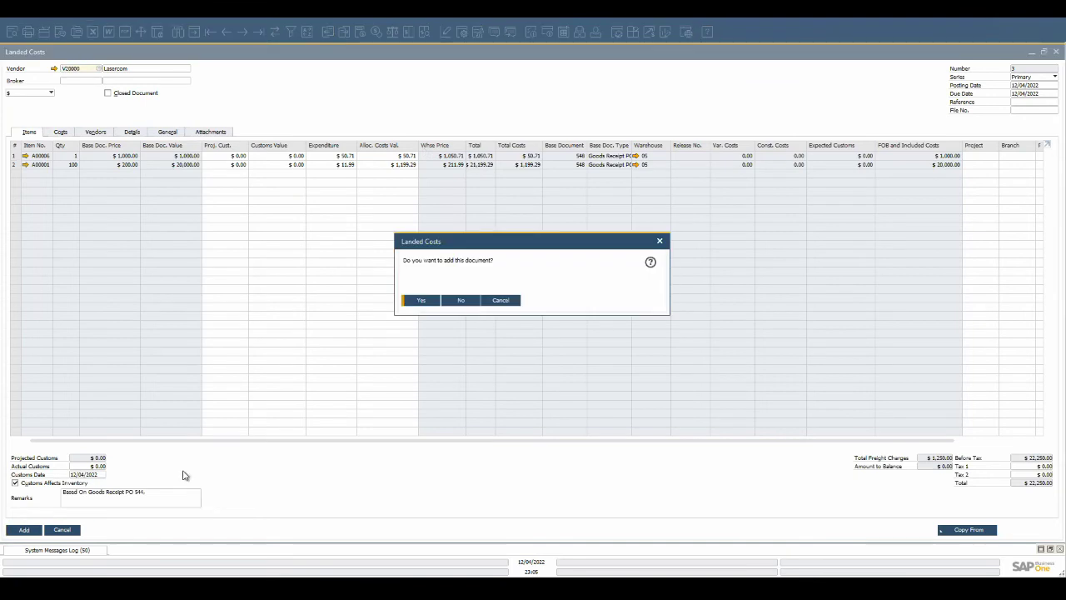
left_click(434, 303)
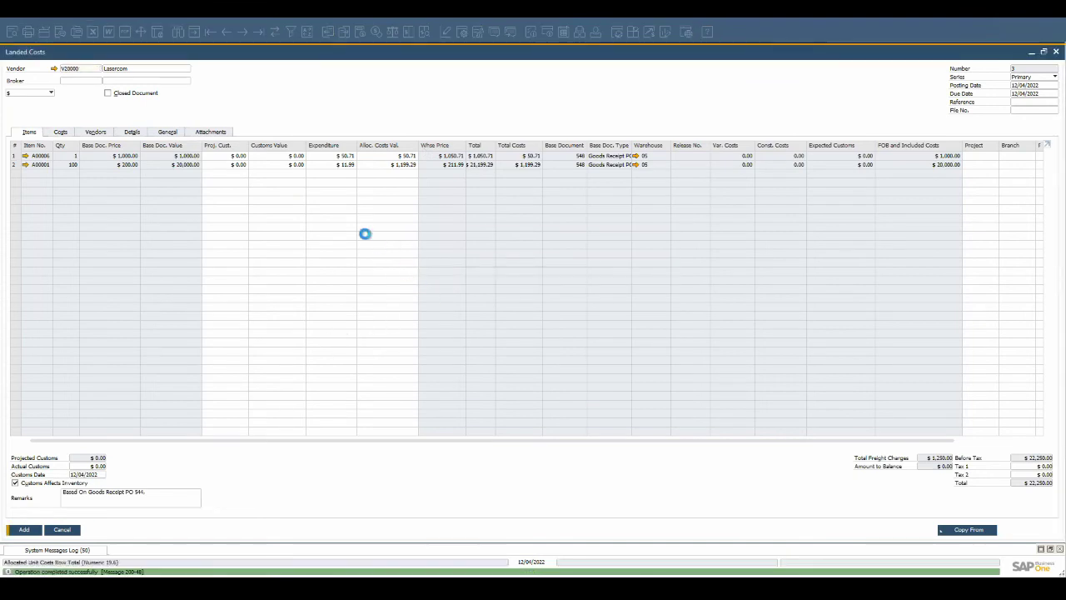
left_click(232, 34)
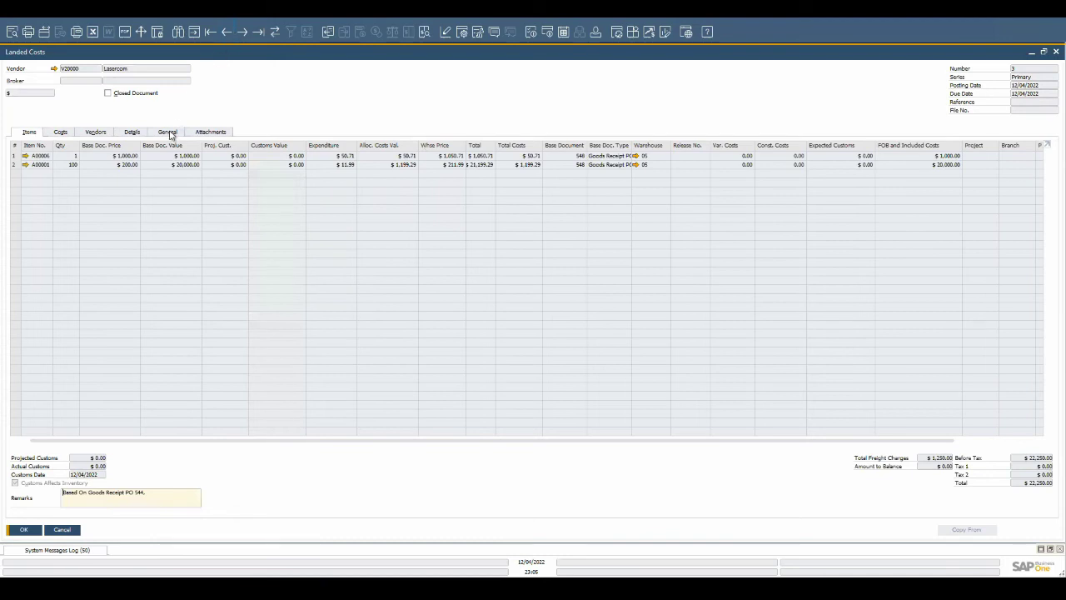
left_click(169, 133)
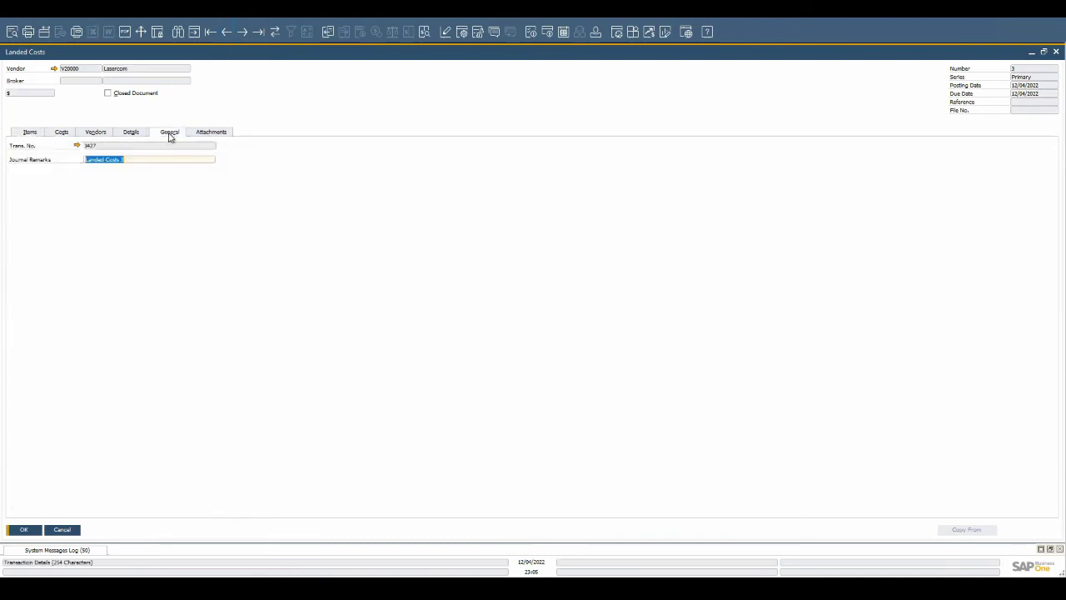
left_click(76, 146)
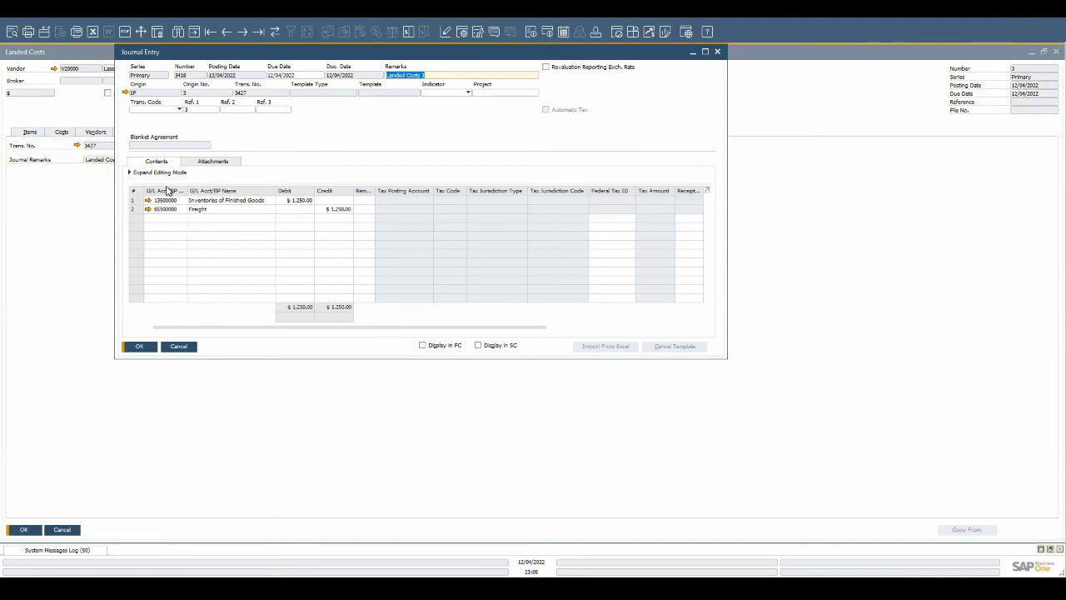
left_click(139, 347)
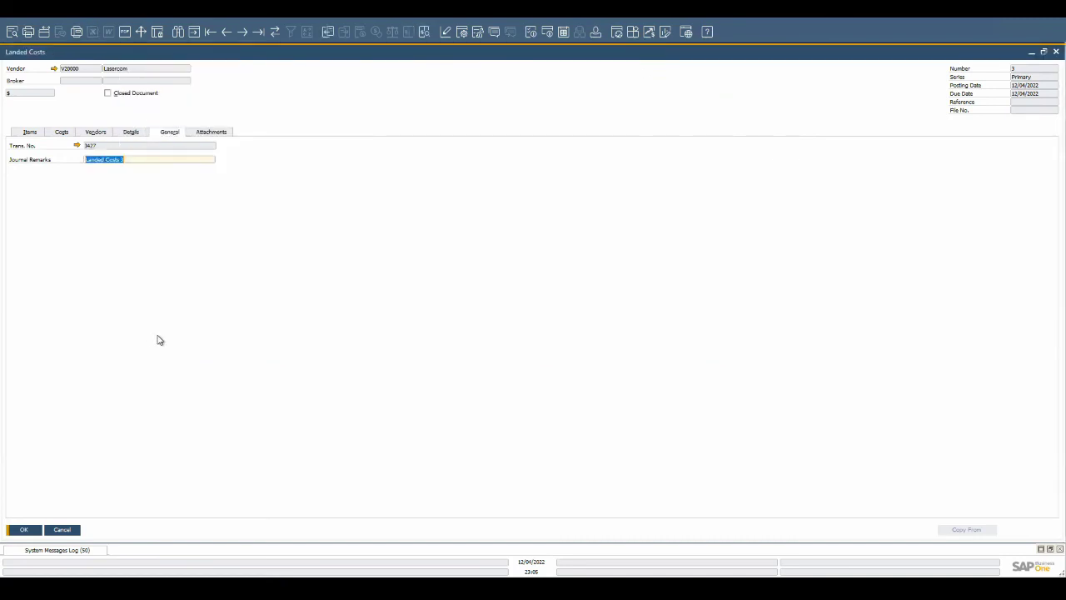
left_click(25, 530)
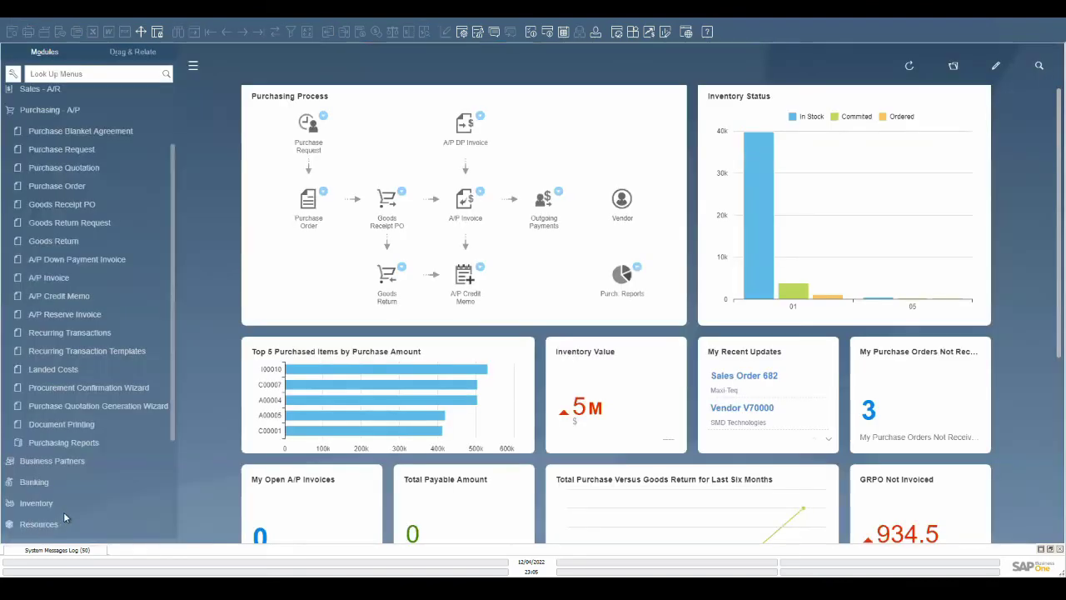
Copy Lasercom goods receipt 544 into A/P invoice 536 for $20,000 and add it.
left_click(158, 424)
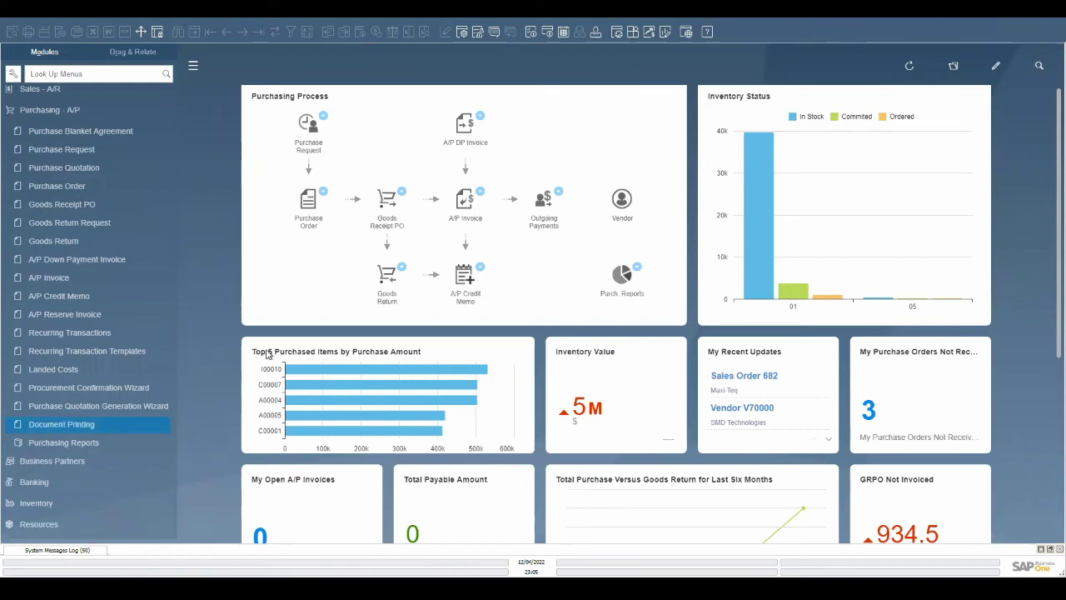
left_click(386, 203)
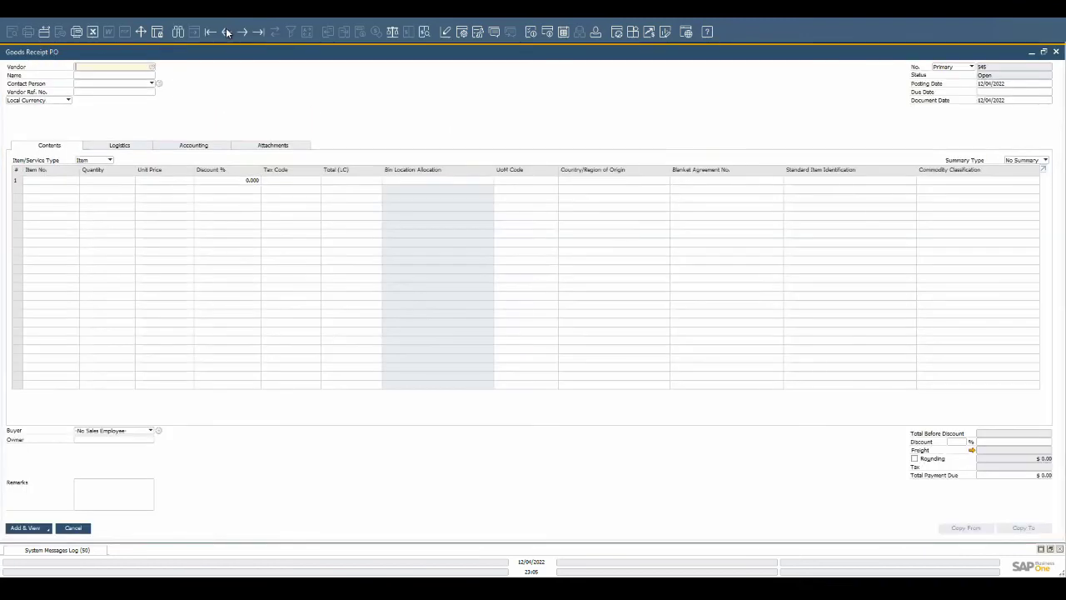
left_click(226, 31)
left_click(1027, 526)
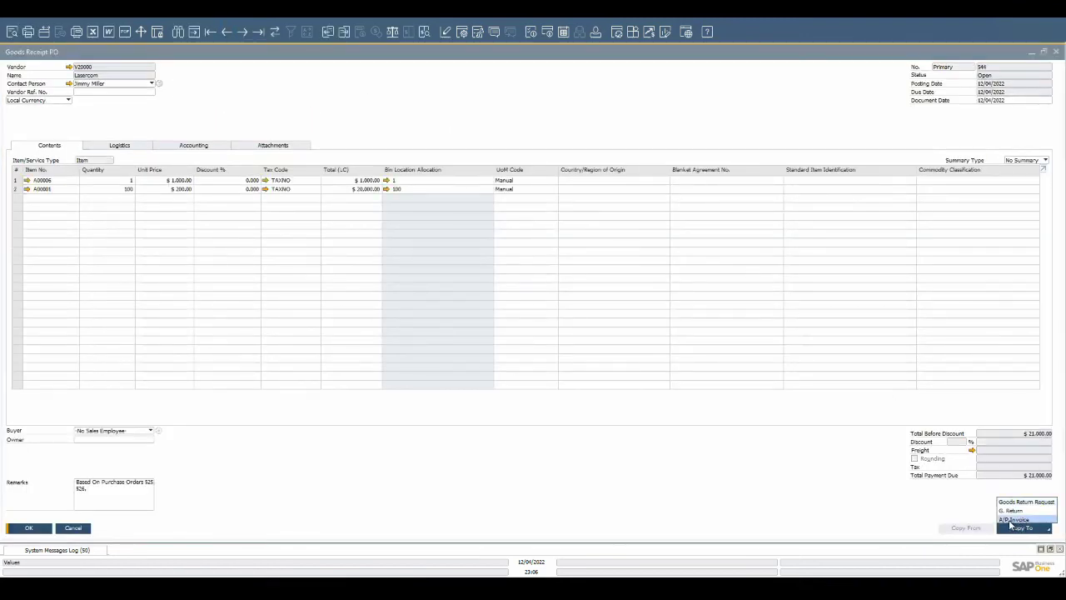
left_click(1012, 518)
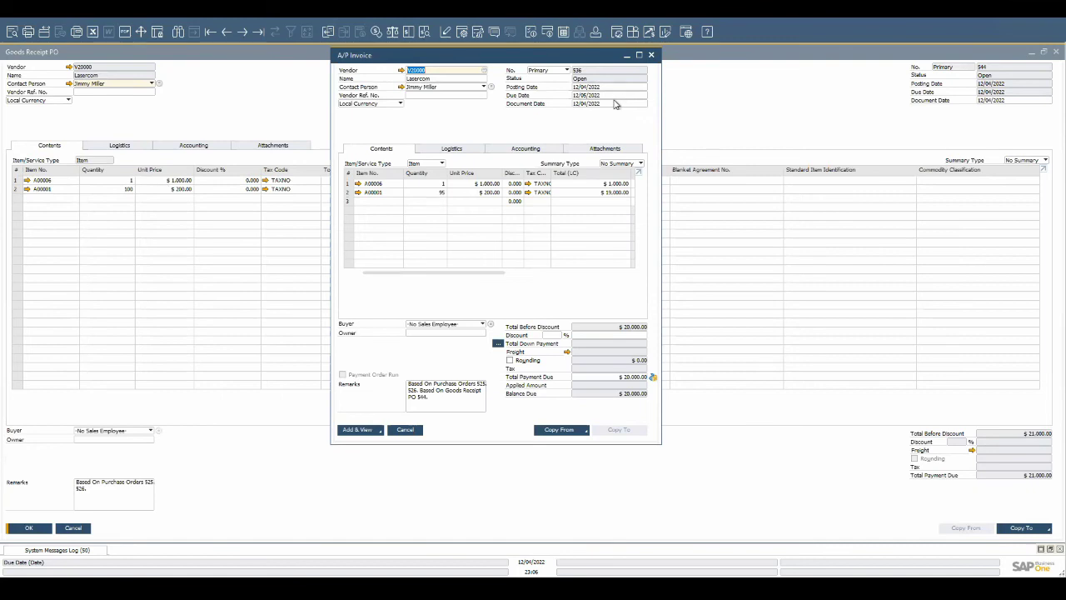
left_click(364, 426)
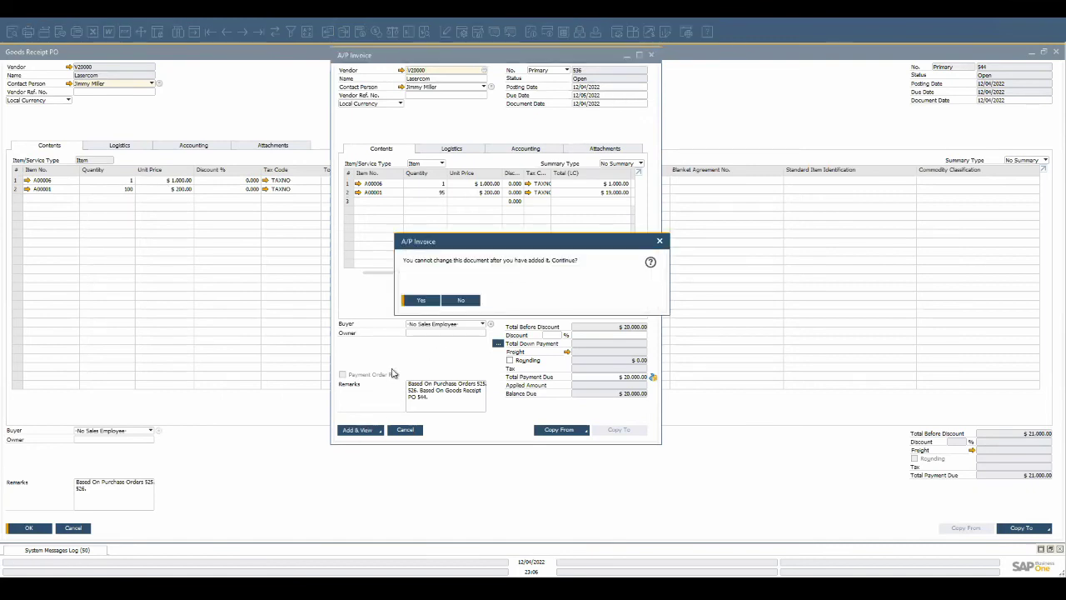
left_click(418, 301)
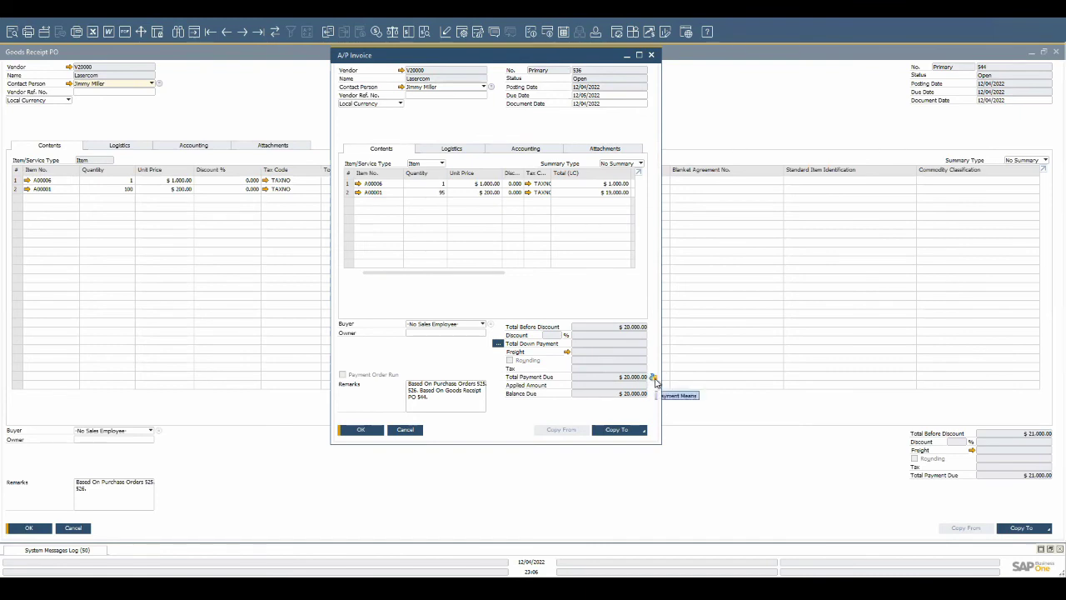
Pay Lasercom invoice 536 with a $20,000 bank transfer dated 12/04/2022 from cash-at-bank savings.
left_click(654, 378)
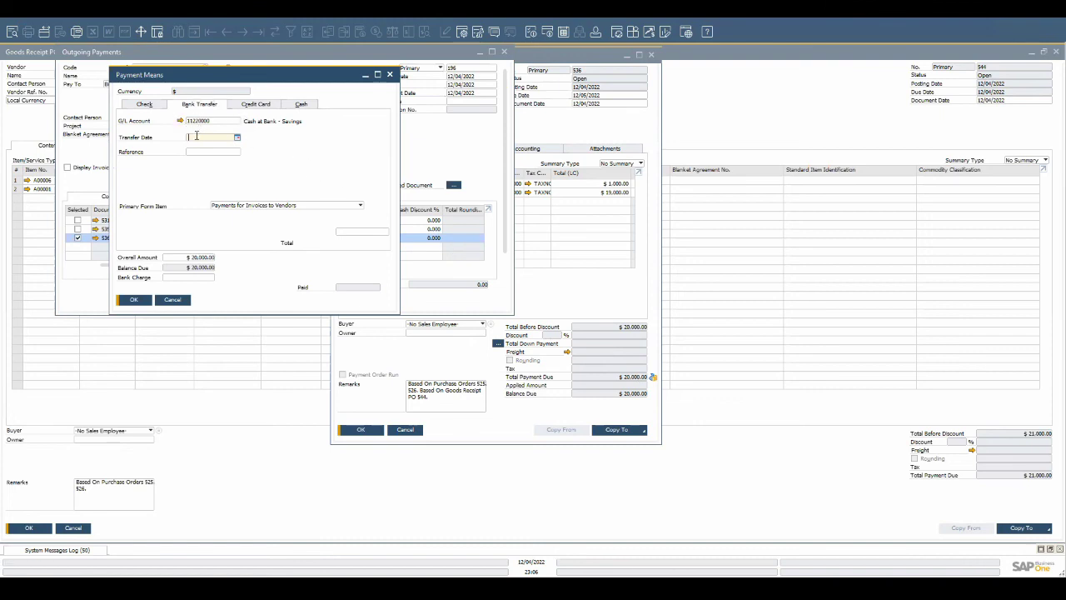
left_click(355, 231)
key("ctrl+b")
key("Tab")
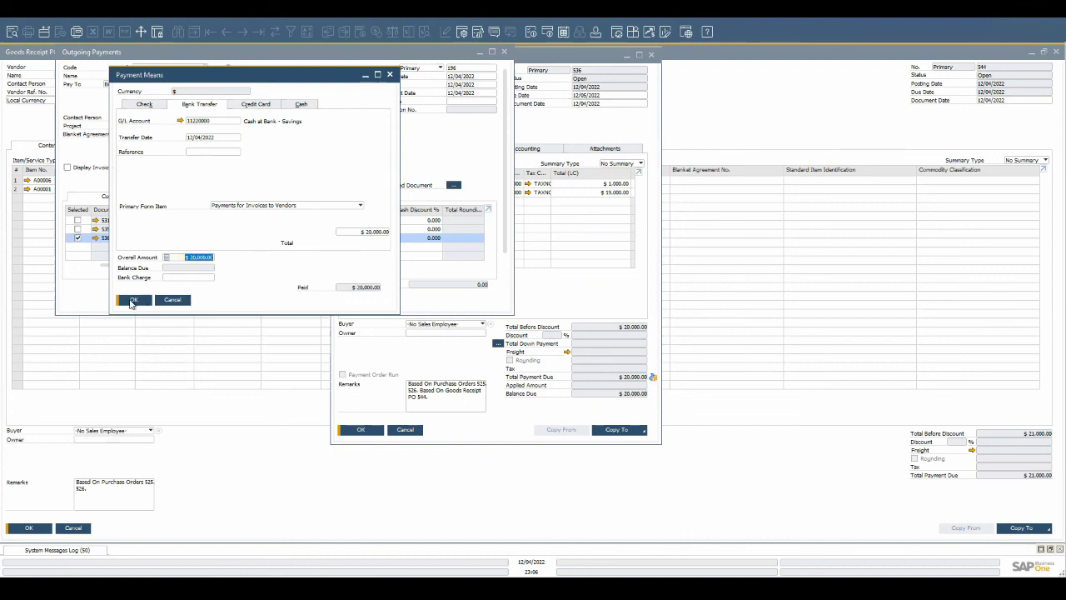
left_click(131, 303)
key("Return")
Show the invoice's relationship map with outgoing payment 196, then the aclaros contact page.
right_click(437, 288)
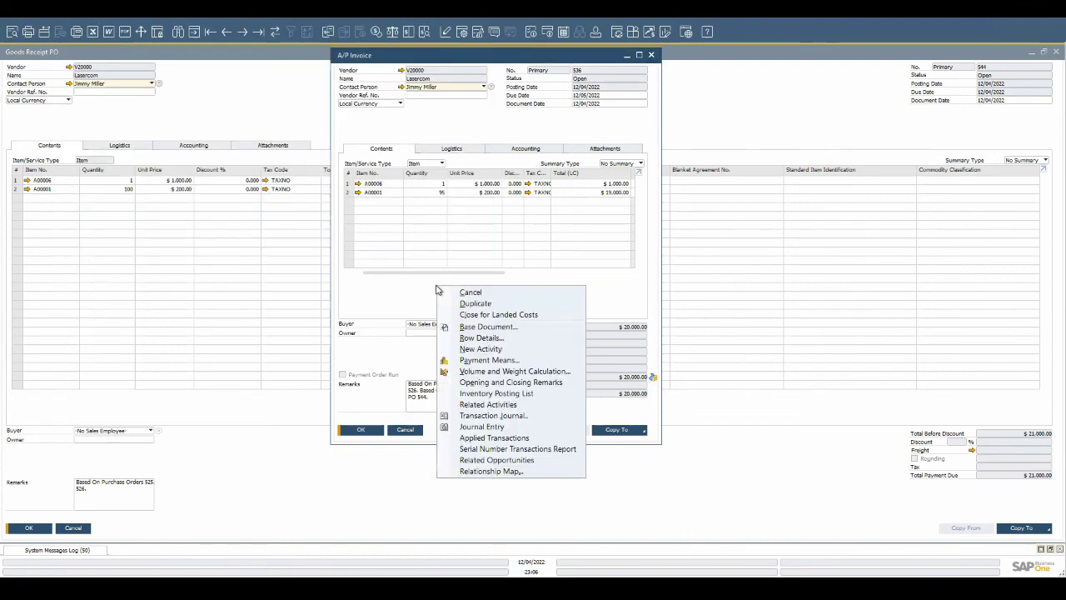
left_click(503, 471)
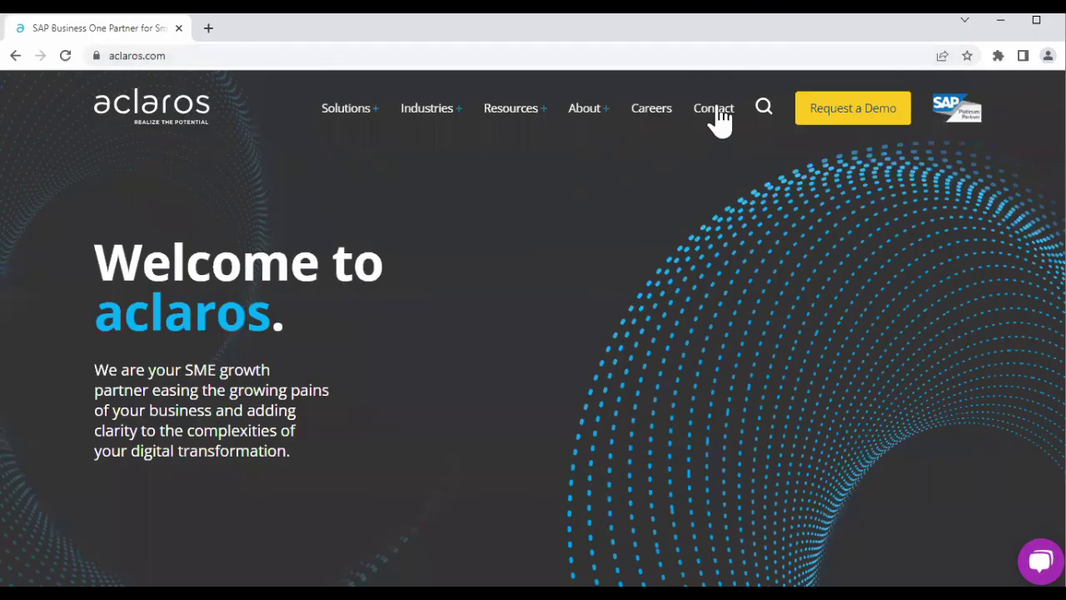
left_click(717, 110)
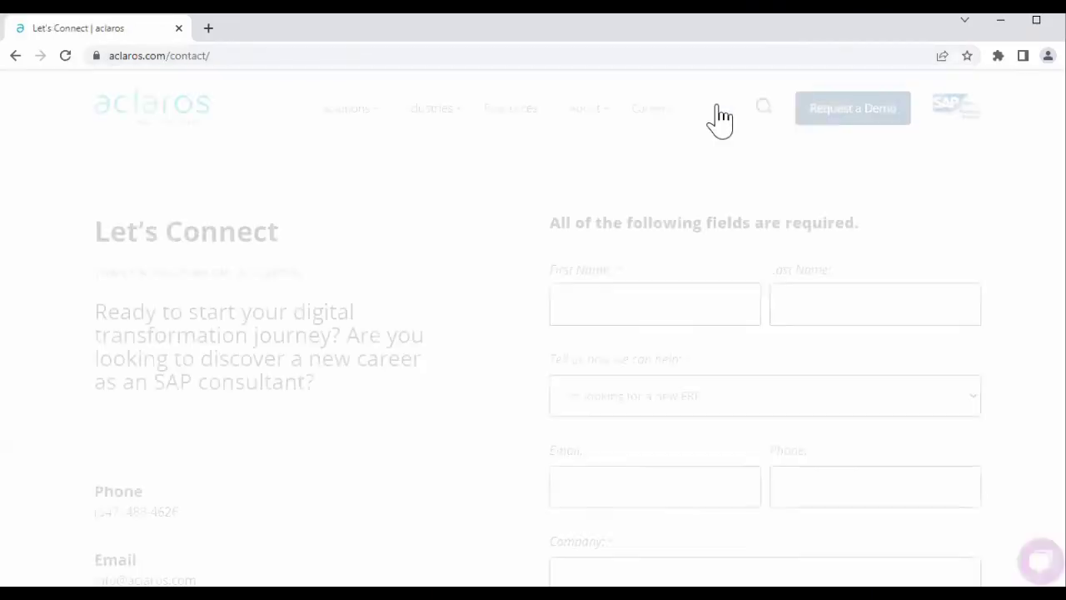